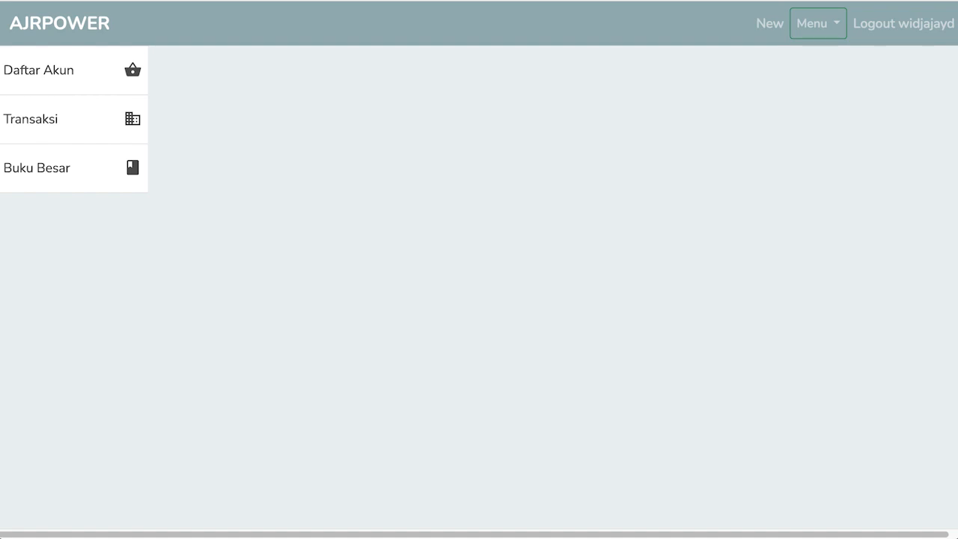
- Open the Golden Dream purchase invoice totalling 64.560.000 for editing and review its item lines and subtotals
{"action": "left_click", "coordinate": [811, 27]}
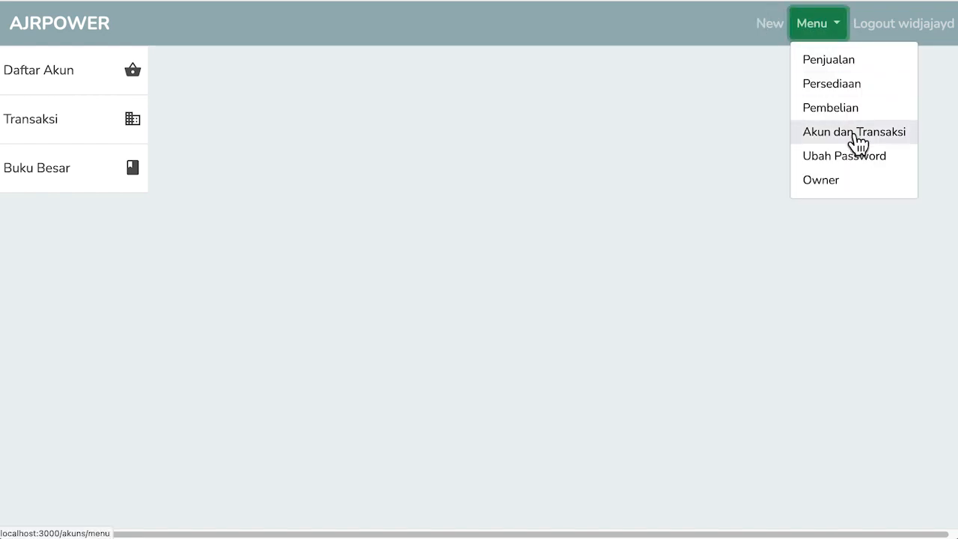
{"action": "left_click", "coordinate": [853, 111]}
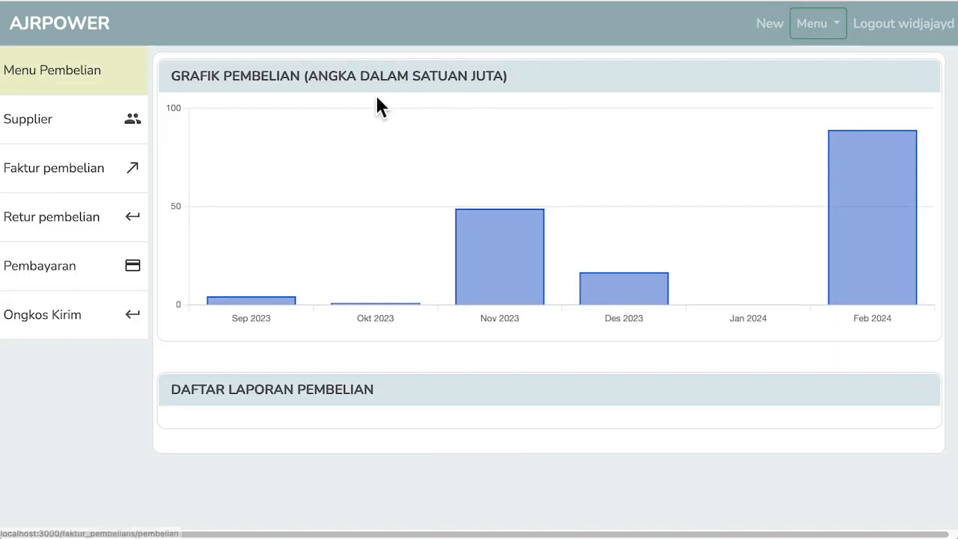
{"action": "left_click", "coordinate": [49, 178]}
{"action": "scroll", "coordinate": [482, 223], "scroll_direction": "down", "scroll_amount": 2}
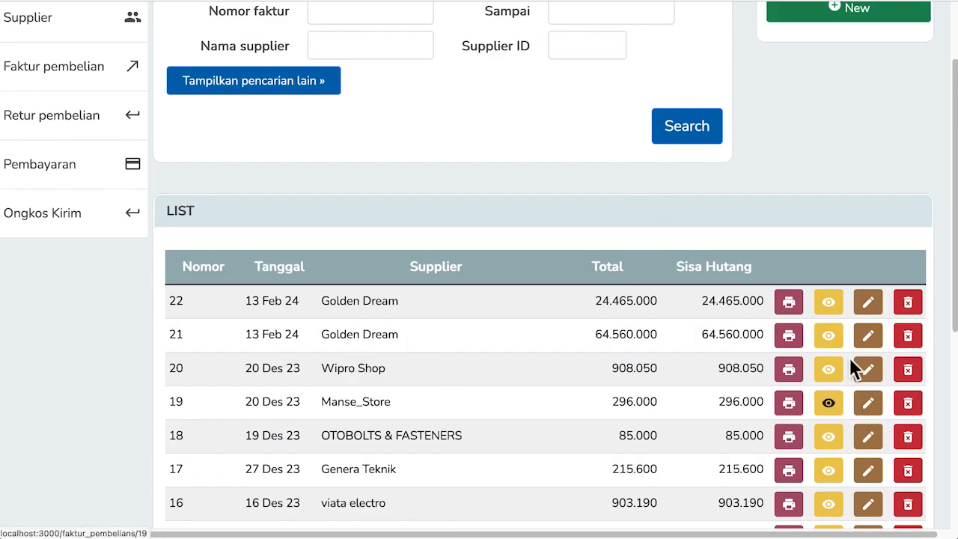
{"action": "left_click", "coordinate": [868, 335]}
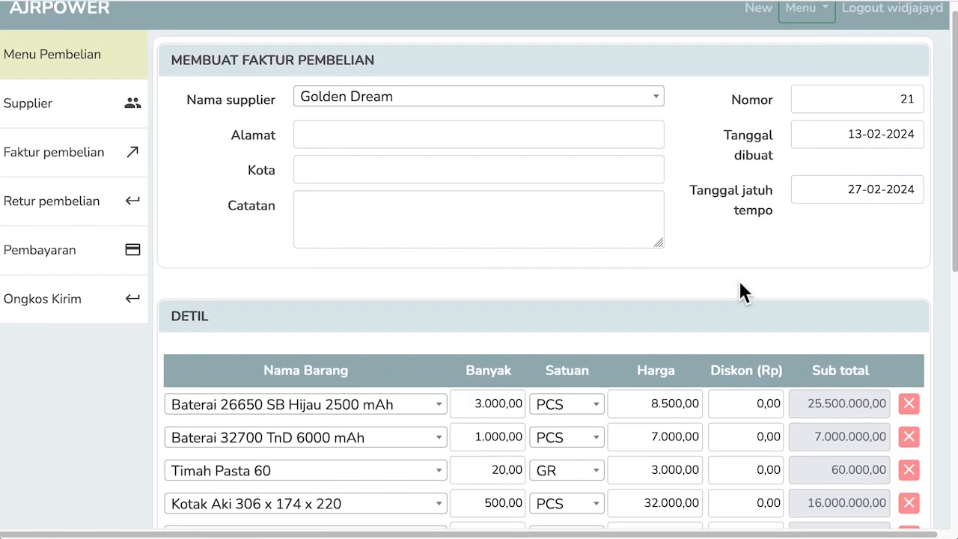
{"action": "scroll", "coordinate": [673, 284], "scroll_direction": "down", "scroll_amount": 1}
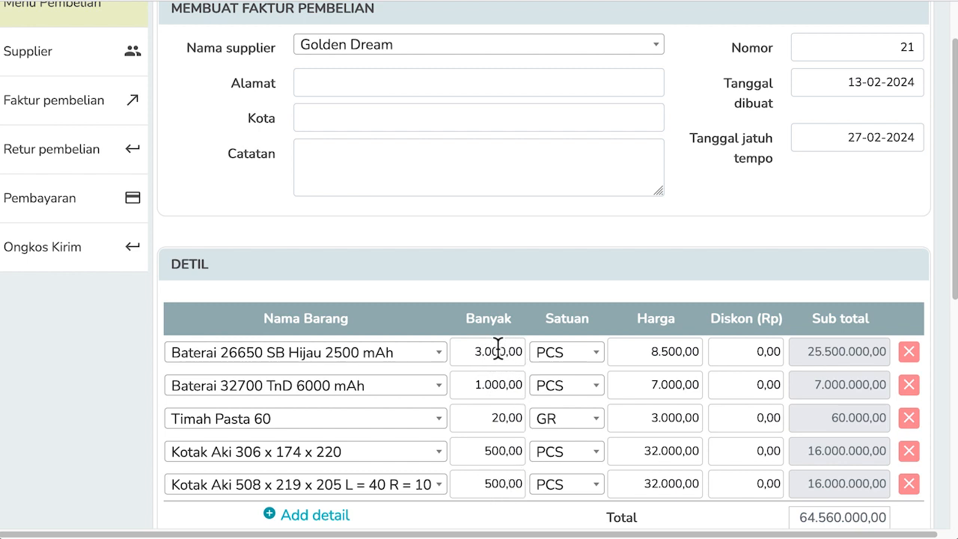
{"action": "scroll", "coordinate": [868, 341], "scroll_direction": "down", "scroll_amount": 3}
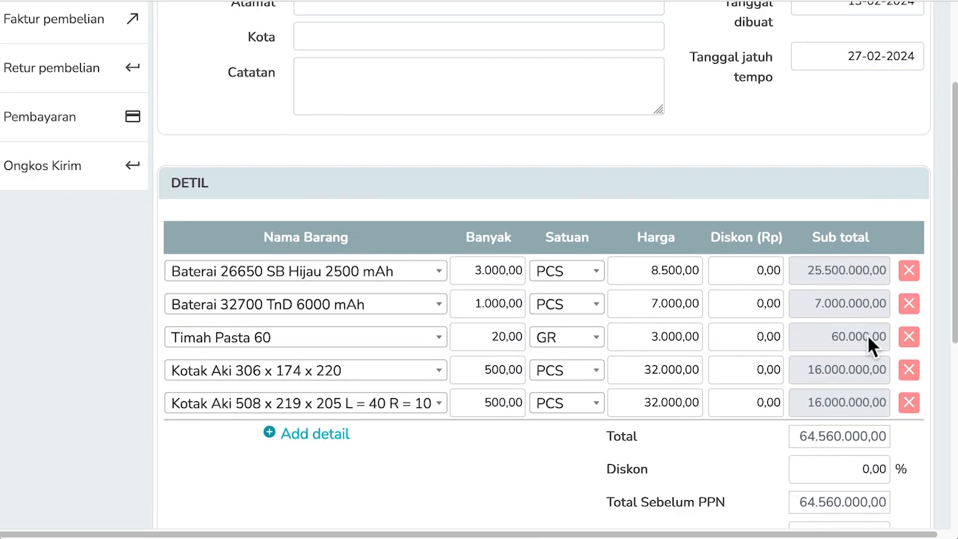
{"action": "scroll", "coordinate": [876, 255], "scroll_direction": "down", "scroll_amount": 2}
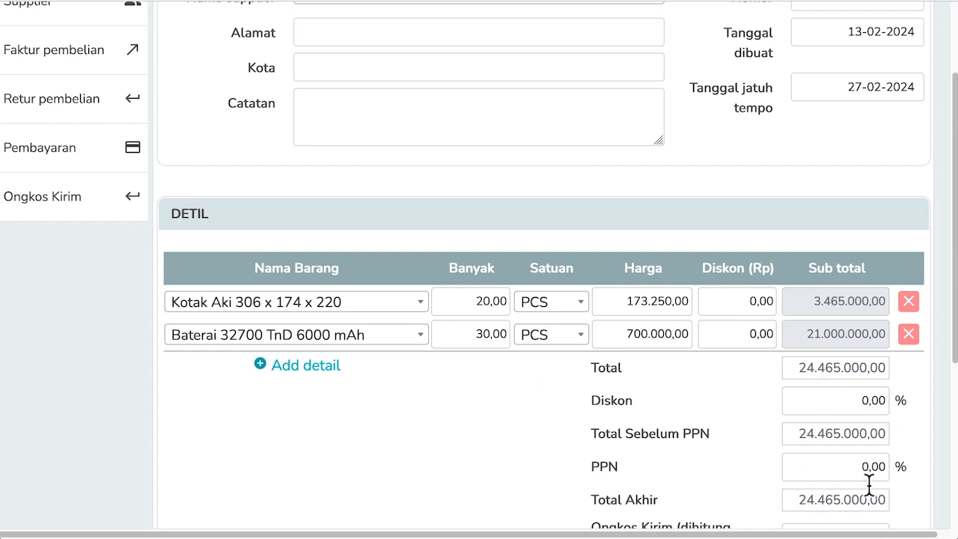
- Check the separately calculated shipping cost on the Golden Dream invoice totalling 24.465.000 and save the invoice
{"action": "scroll", "coordinate": [869, 482], "scroll_direction": "down", "scroll_amount": 1}
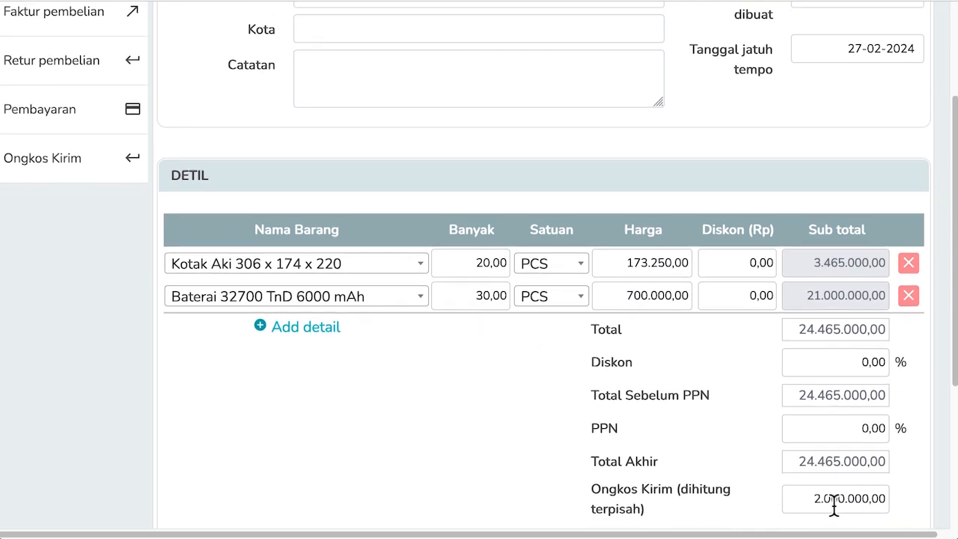
{"action": "scroll", "coordinate": [860, 516], "scroll_direction": "down", "scroll_amount": 1}
{"action": "scroll", "coordinate": [860, 517], "scroll_direction": "down", "scroll_amount": 3}
{"action": "left_click", "coordinate": [903, 483]}
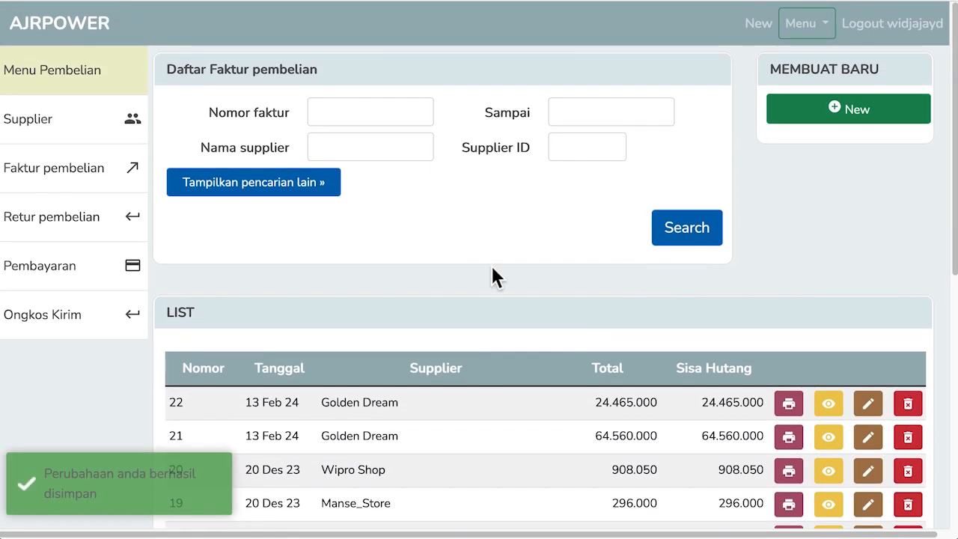
- Open the shipping cost list (Ongkos Kirim) and examine the box quantity, battery quantity and total debit of the 12.000.000 entry
{"action": "left_click", "coordinate": [30, 324]}
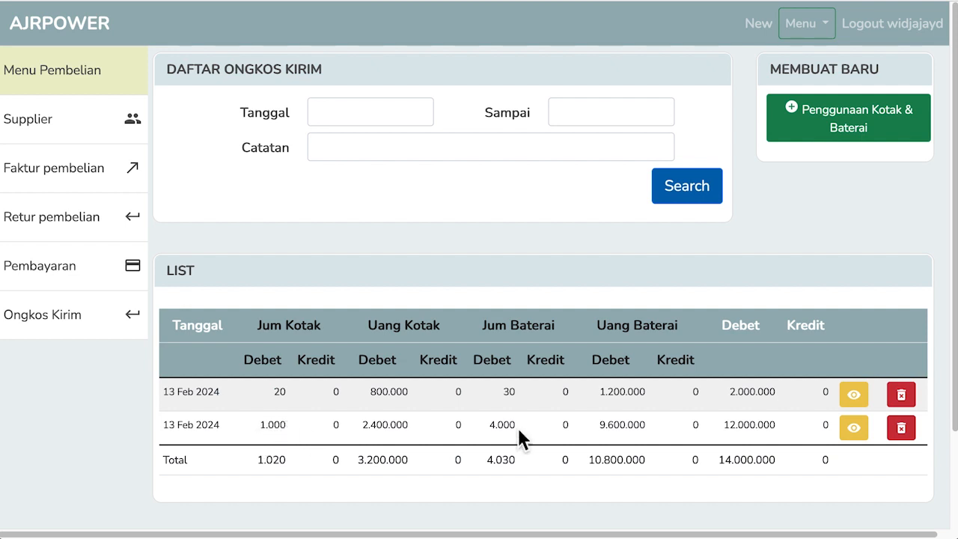
{"action": "left_click_drag", "start_coordinate": [498, 428], "coordinate": [518, 428]}
{"action": "double_click", "coordinate": [269, 424]}
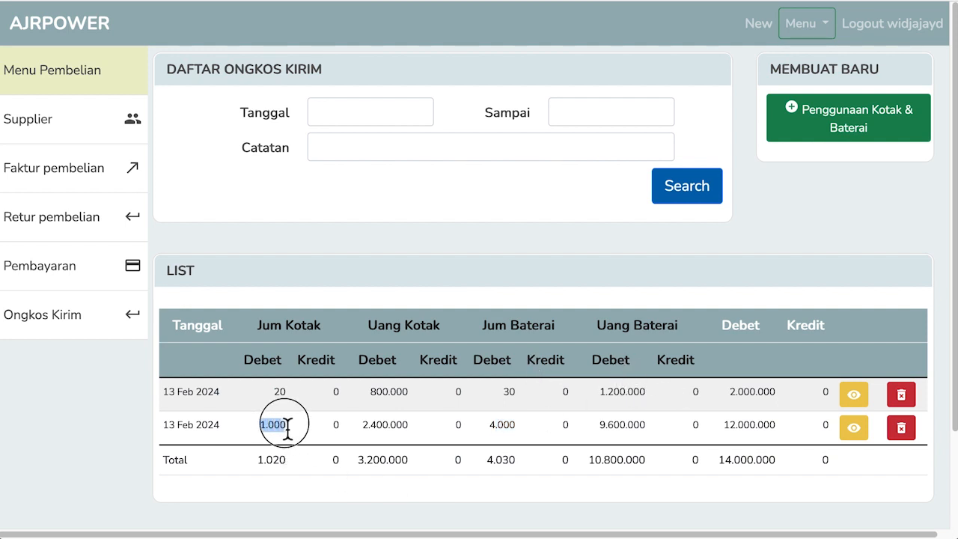
{"action": "double_click", "coordinate": [498, 424]}
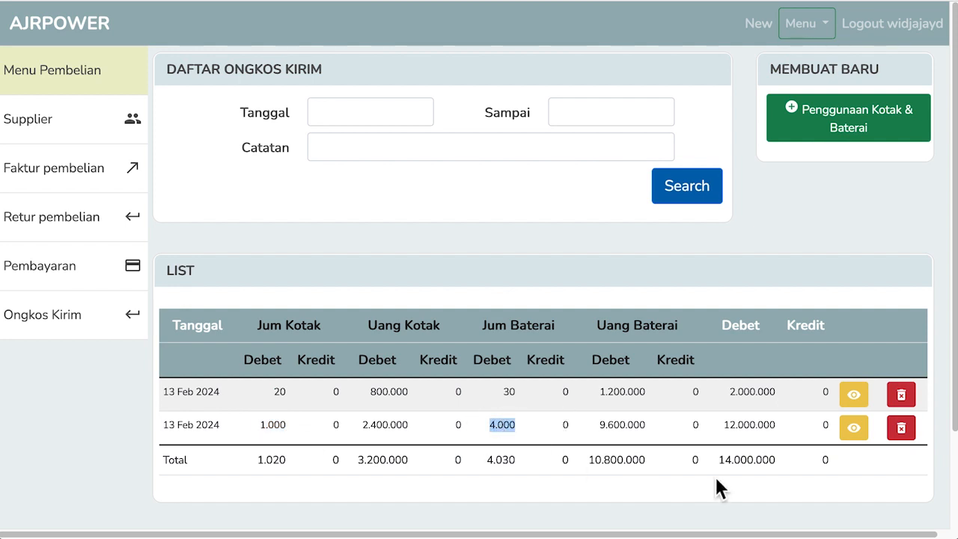
{"action": "double_click", "coordinate": [780, 423]}
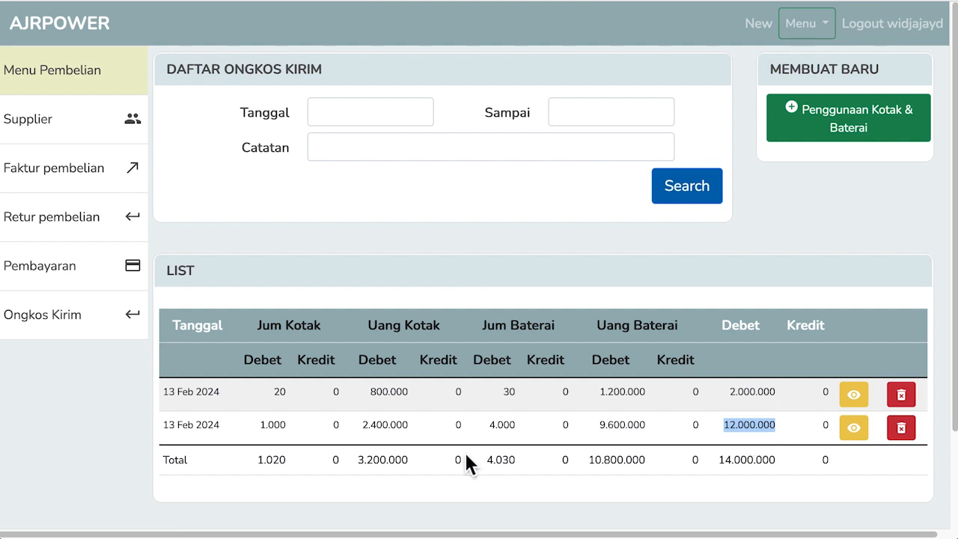
{"action": "double_click", "coordinate": [266, 426]}
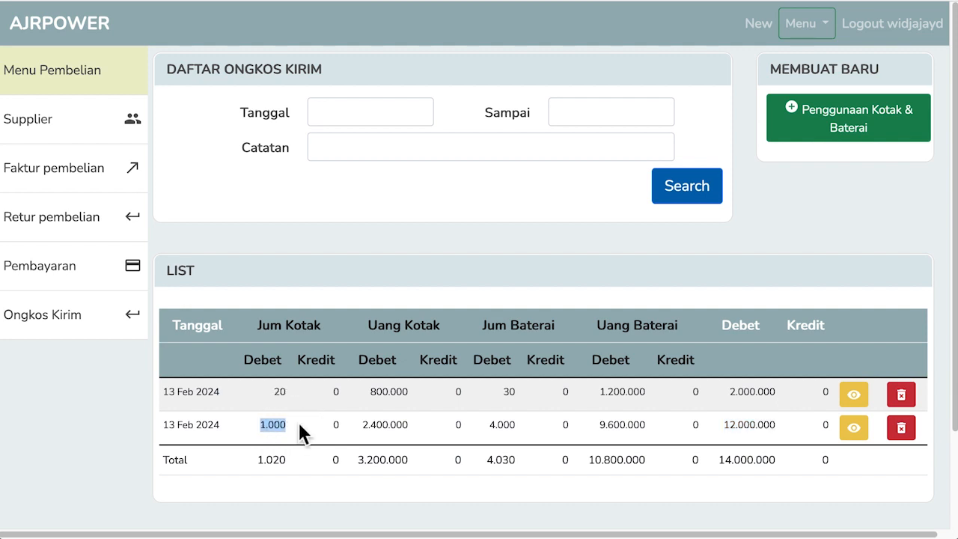
{"action": "double_click", "coordinate": [509, 426]}
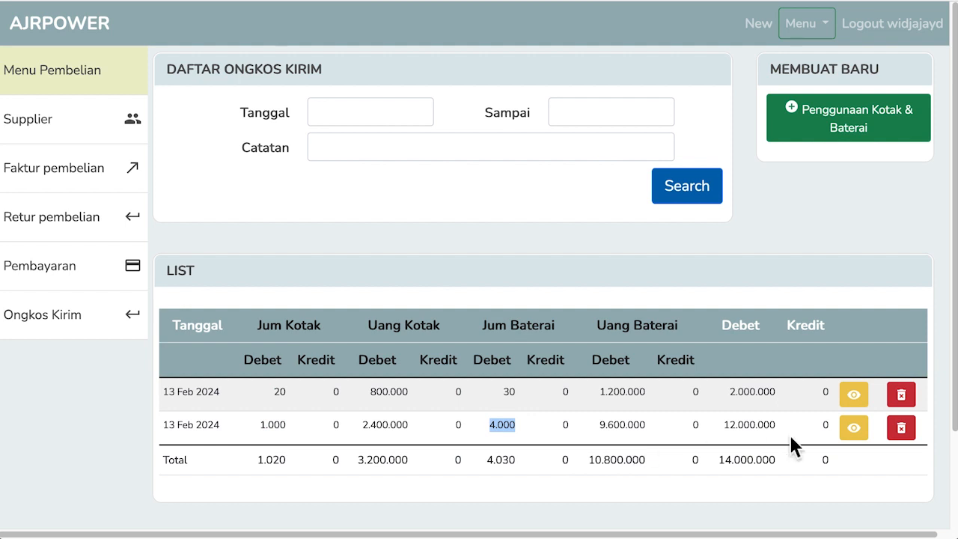
{"action": "double_click", "coordinate": [733, 426]}
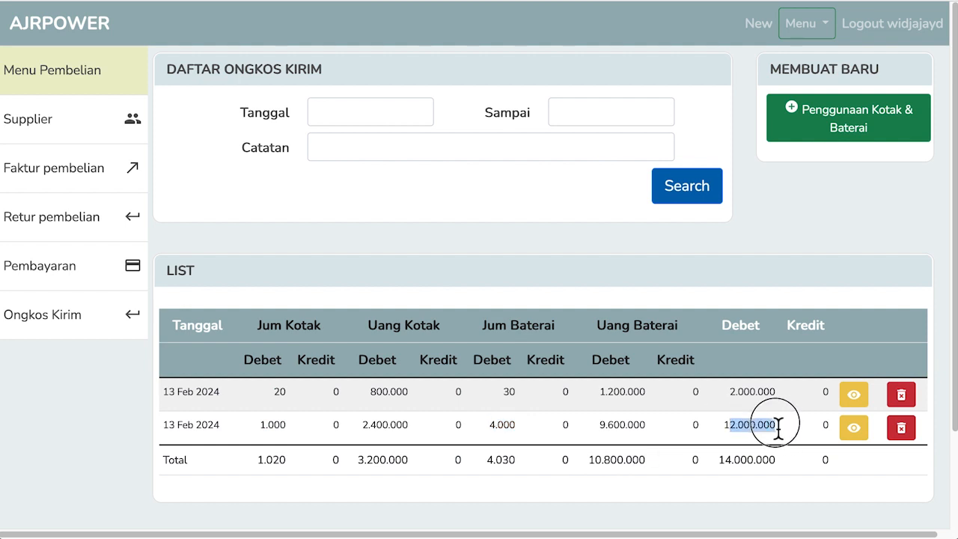
- Compare how the shipping cost of both 13 Feb 2024 entries is split between boxes and batteries
{"action": "left_click", "coordinate": [368, 427]}
{"action": "left_click_drag", "start_coordinate": [369, 428], "coordinate": [414, 426]}
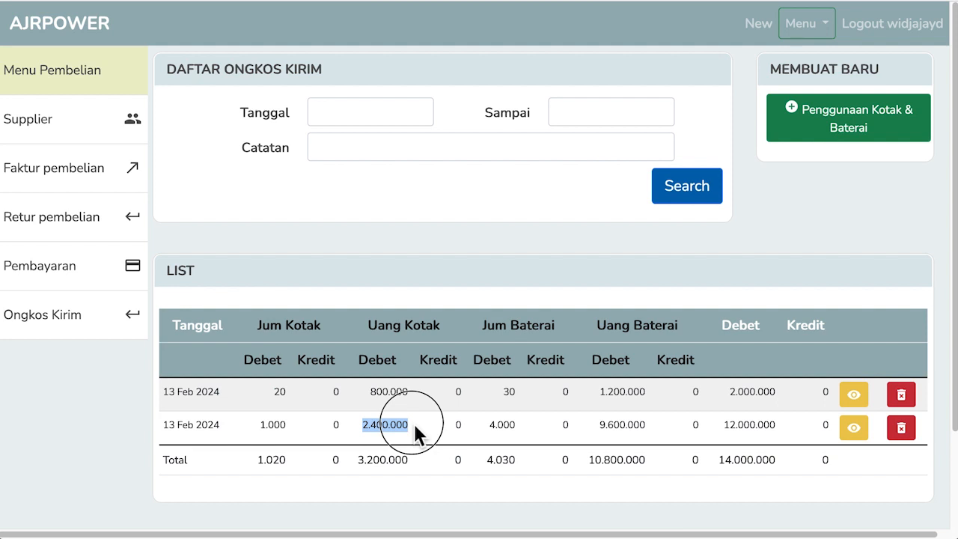
{"action": "left_click_drag", "start_coordinate": [603, 425], "coordinate": [659, 424]}
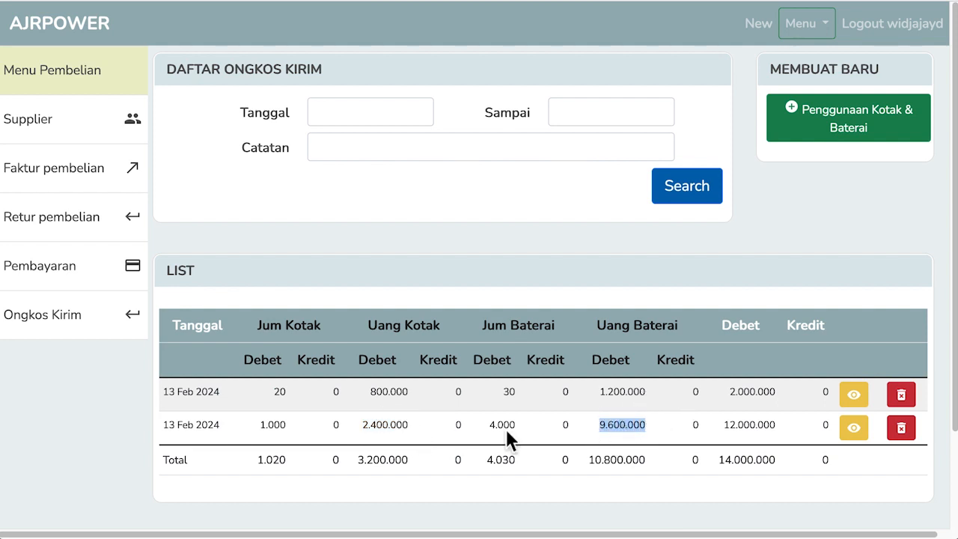
{"action": "left_click_drag", "start_coordinate": [367, 425], "coordinate": [390, 424]}
{"action": "left_click_drag", "start_coordinate": [619, 432], "coordinate": [790, 420]}
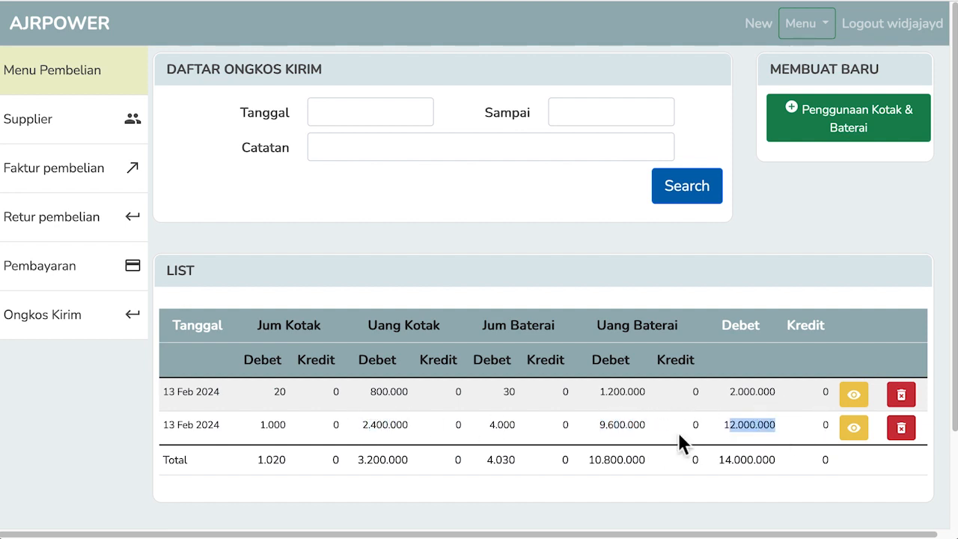
{"action": "left_click_drag", "start_coordinate": [383, 391], "coordinate": [416, 392]}
{"action": "double_click", "coordinate": [303, 391]}
{"action": "left_click_drag", "start_coordinate": [615, 391], "coordinate": [648, 391]}
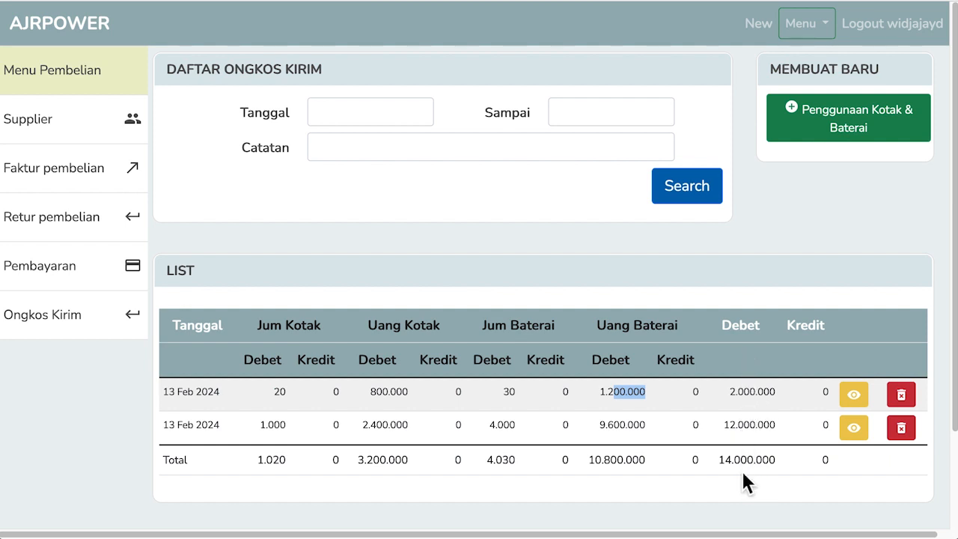
- Examine the Total row's overall debit, the box and battery amounts, and the box and battery quantities
{"action": "left_click_drag", "start_coordinate": [725, 459], "coordinate": [770, 460]}
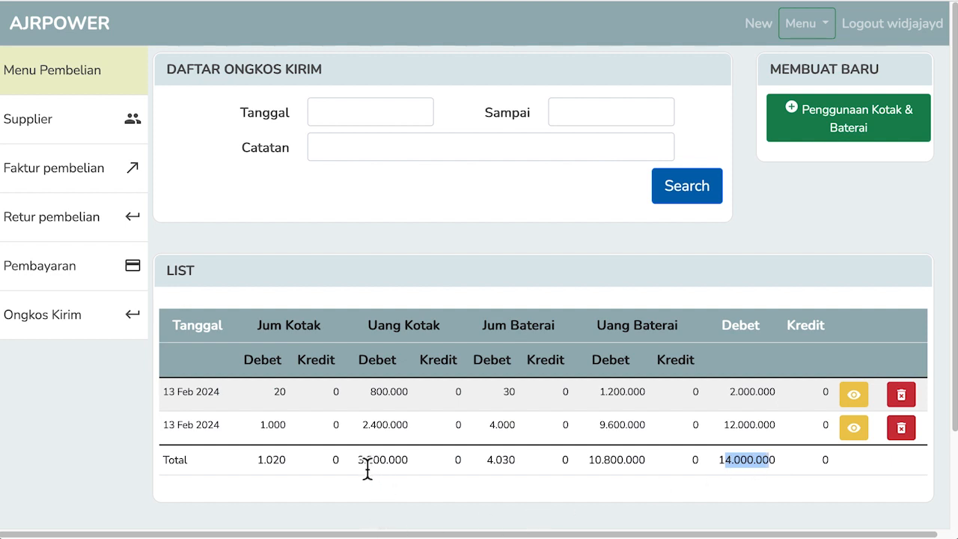
{"action": "left_click_drag", "start_coordinate": [366, 459], "coordinate": [389, 468]}
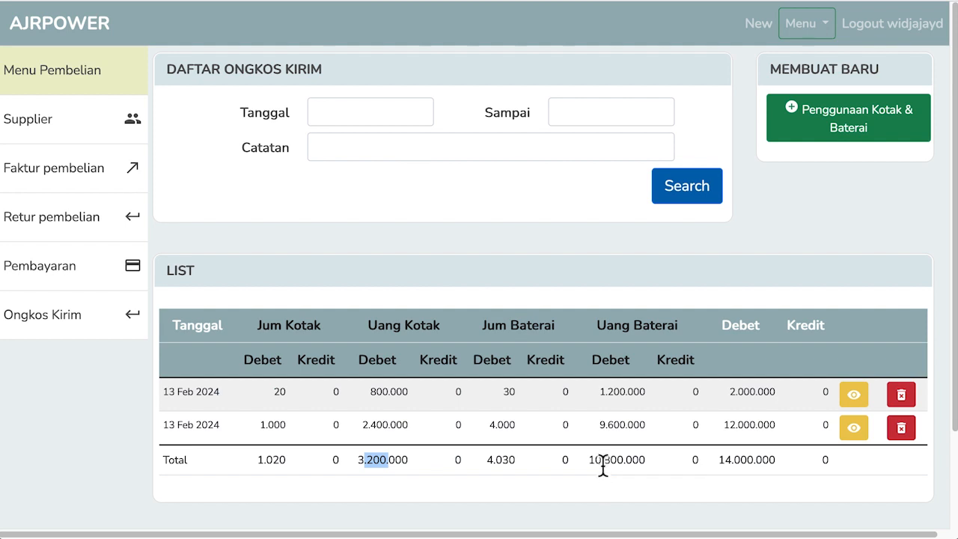
{"action": "left_click_drag", "start_coordinate": [602, 460], "coordinate": [641, 460]}
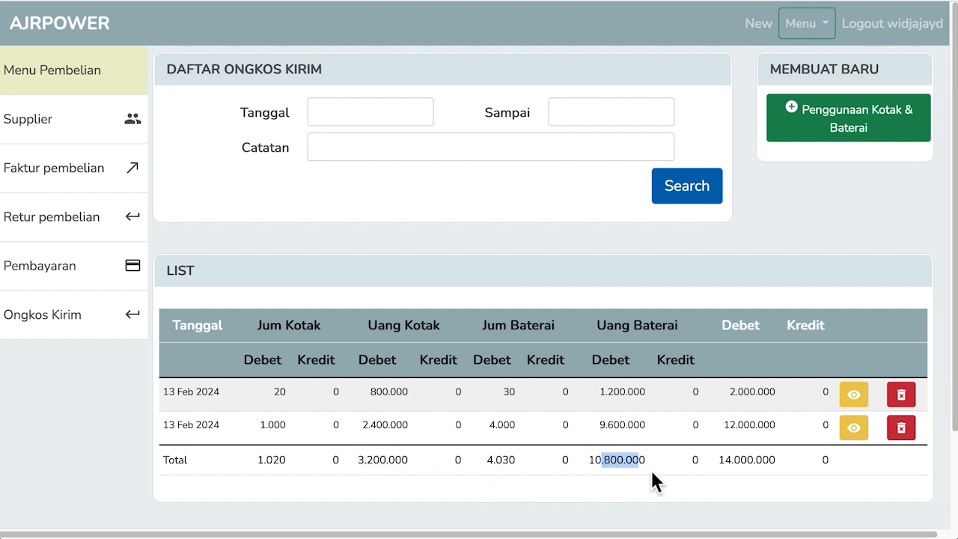
{"action": "left_click_drag", "start_coordinate": [266, 461], "coordinate": [286, 461]}
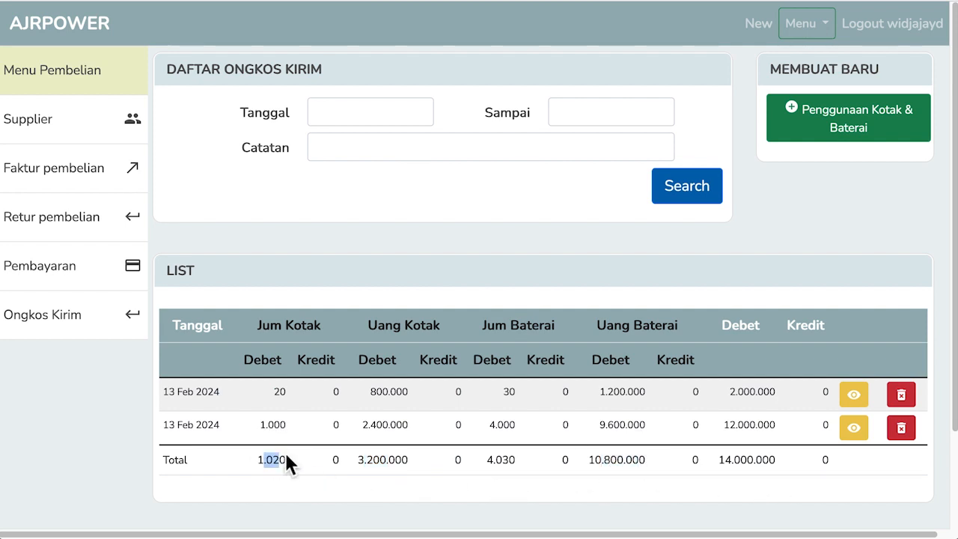
{"action": "left_click_drag", "start_coordinate": [494, 461], "coordinate": [519, 466]}
- Start a new box and battery usage entry (Penggunaan Kotak & Baterai) dated 18-02-2024
{"action": "left_click", "coordinate": [876, 131]}
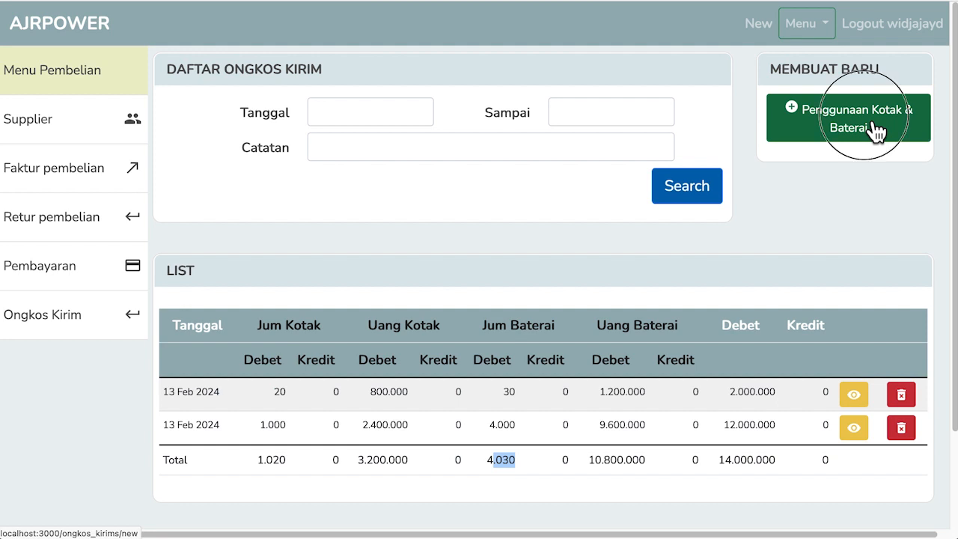
{"action": "left_click", "coordinate": [573, 124]}
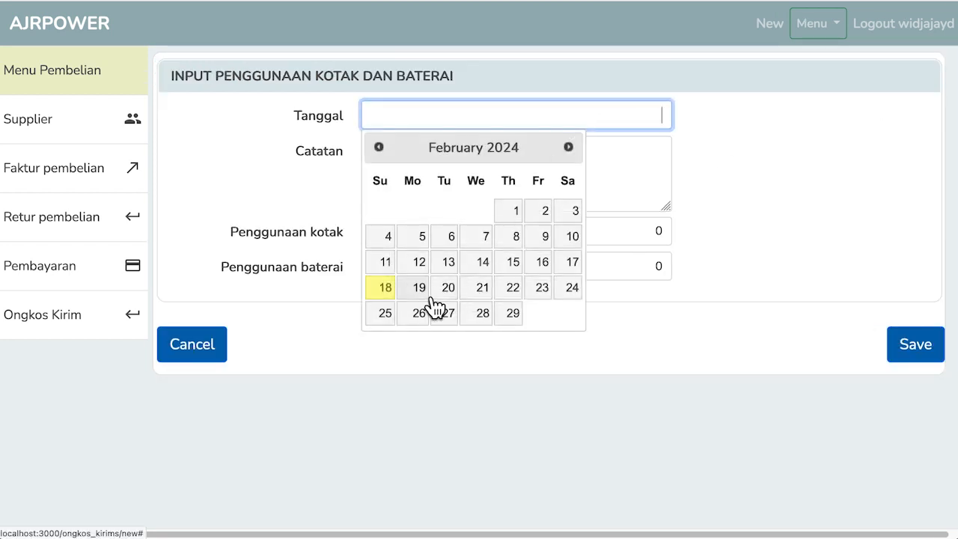
{"action": "left_click", "coordinate": [391, 292]}
{"action": "left_click", "coordinate": [611, 238]}
{"action": "double_click", "coordinate": [612, 238]}
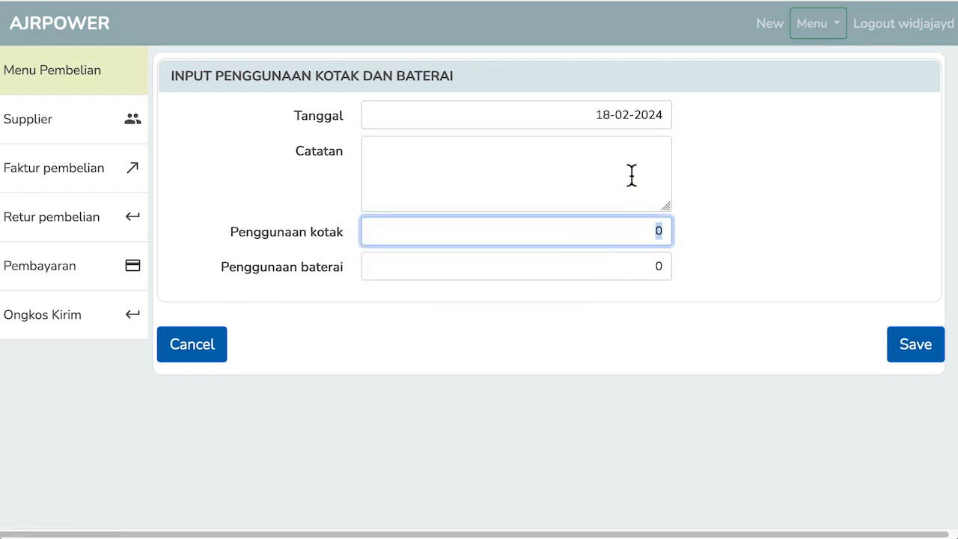
- Change the usage entry's date to 29-02-2024
{"action": "left_click", "coordinate": [632, 116]}
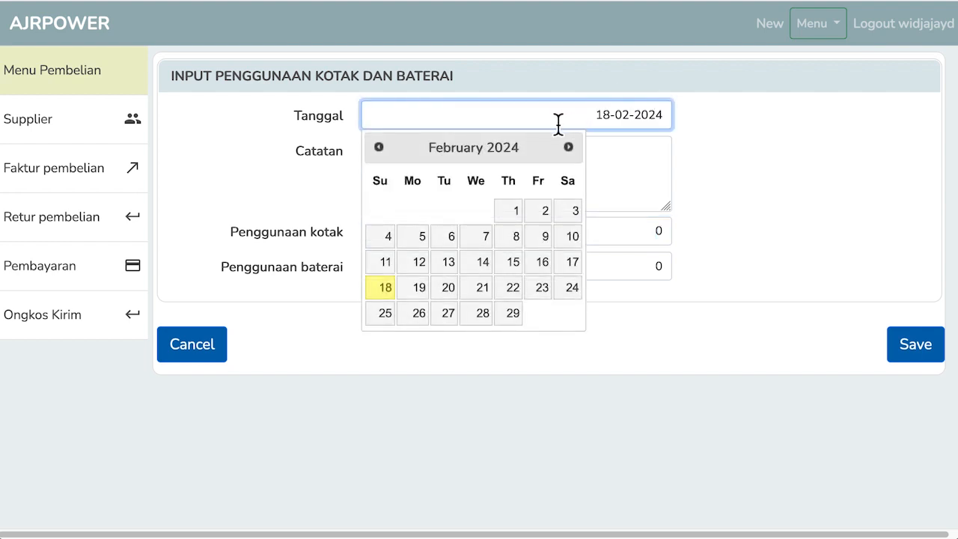
{"action": "left_click_drag", "start_coordinate": [519, 117], "coordinate": [710, 119]}
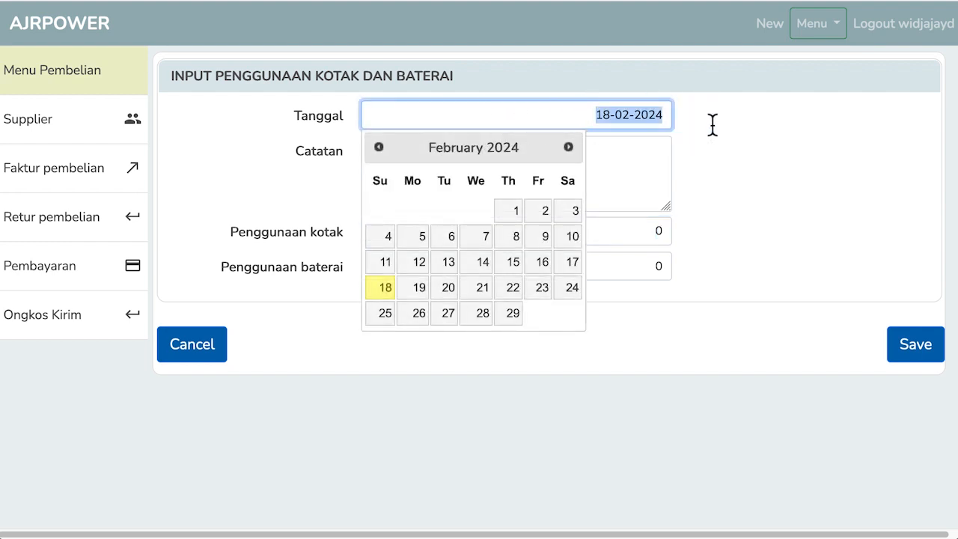
{"action": "left_click", "coordinate": [513, 314]}
- Set Penggunaan kotak to 100 and Penggunaan baterai to 200, and save the usage entry
{"action": "left_click", "coordinate": [621, 235]}
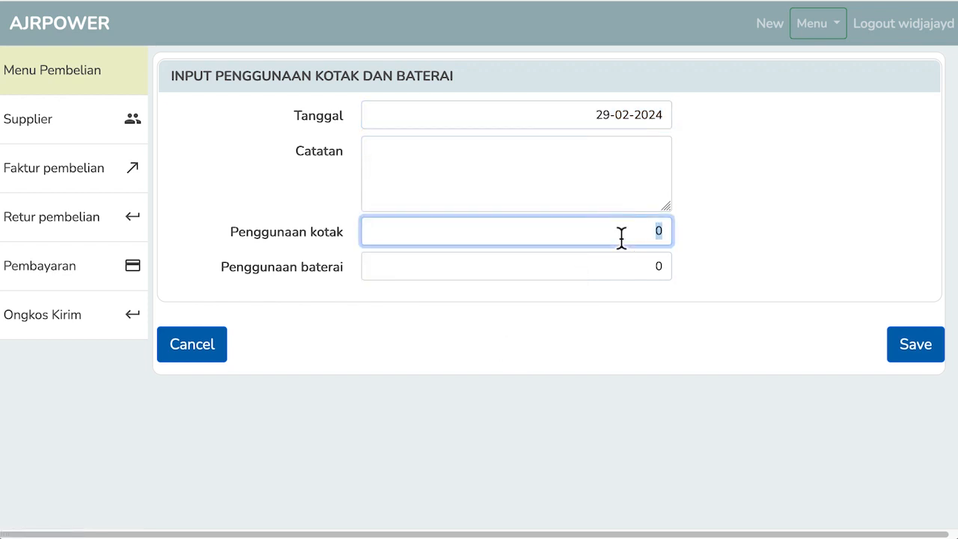
{"action": "type", "text": "1000"}
{"action": "double_click", "coordinate": [638, 237]}
{"action": "type", "text": "100"}
{"action": "left_click", "coordinate": [641, 271]}
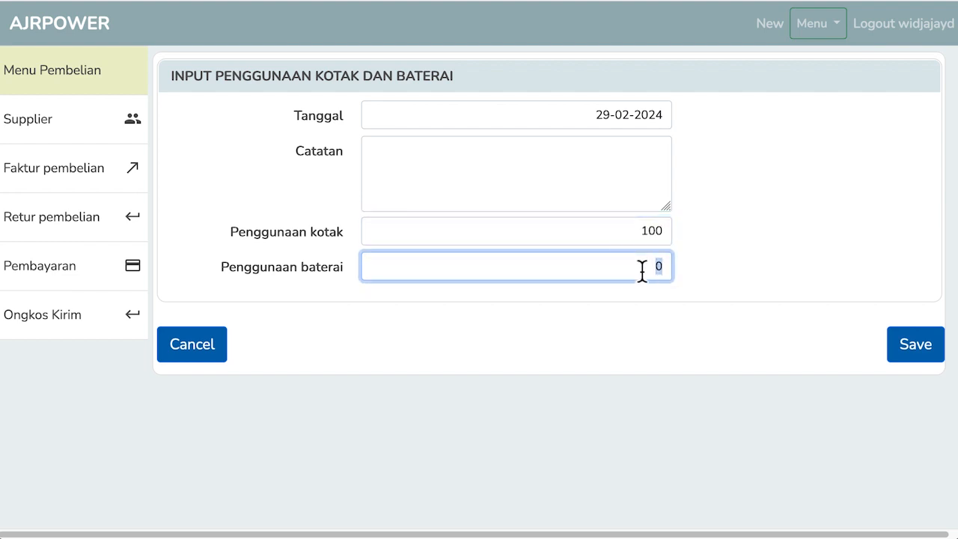
{"action": "type", "text": "200"}
{"action": "left_click", "coordinate": [907, 346]}
- Examine the 29 Feb 2024 entry's credited box amount and battery quantity in the shipping cost list
{"action": "scroll", "coordinate": [735, 240], "scroll_direction": "down", "scroll_amount": 1}
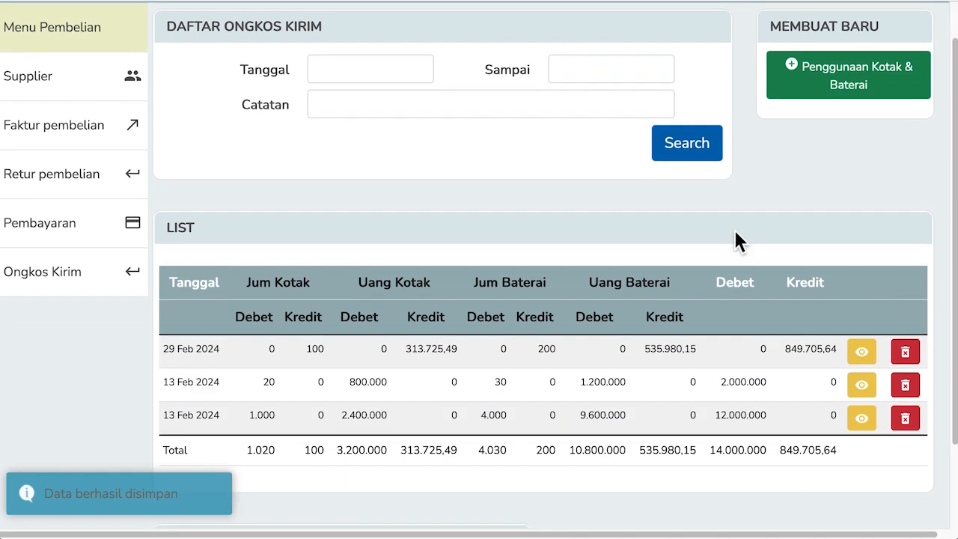
{"action": "scroll", "coordinate": [735, 232], "scroll_direction": "down", "scroll_amount": 2}
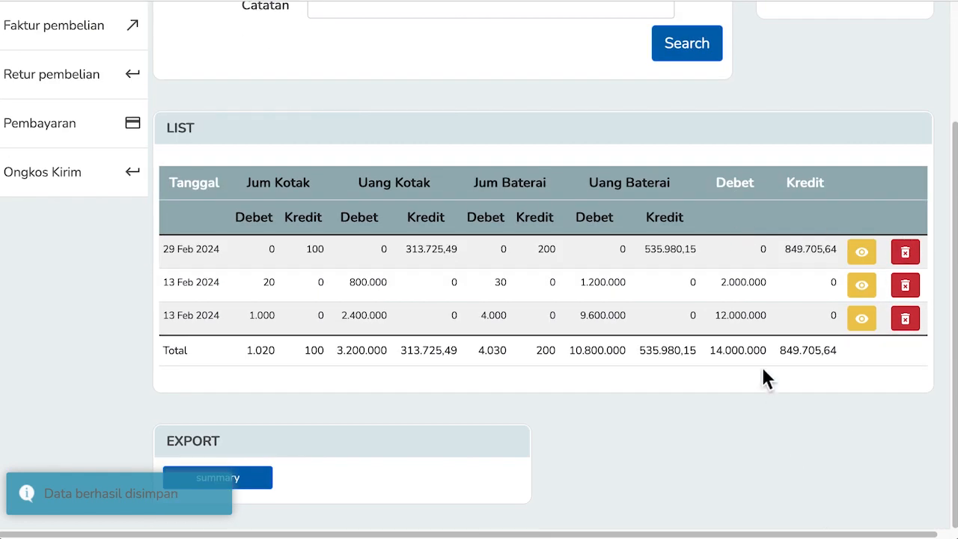
{"action": "left_click_drag", "start_coordinate": [411, 250], "coordinate": [456, 249]}
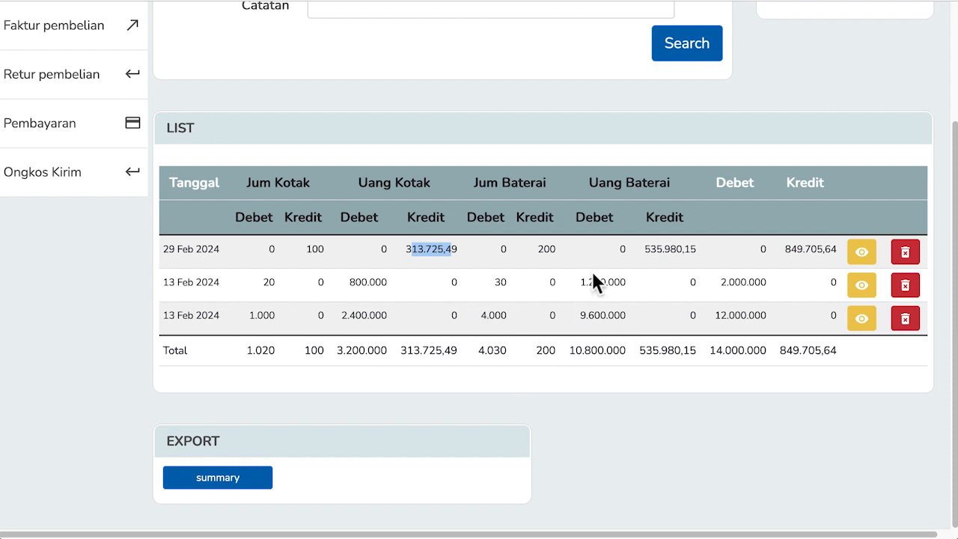
{"action": "double_click", "coordinate": [546, 249]}
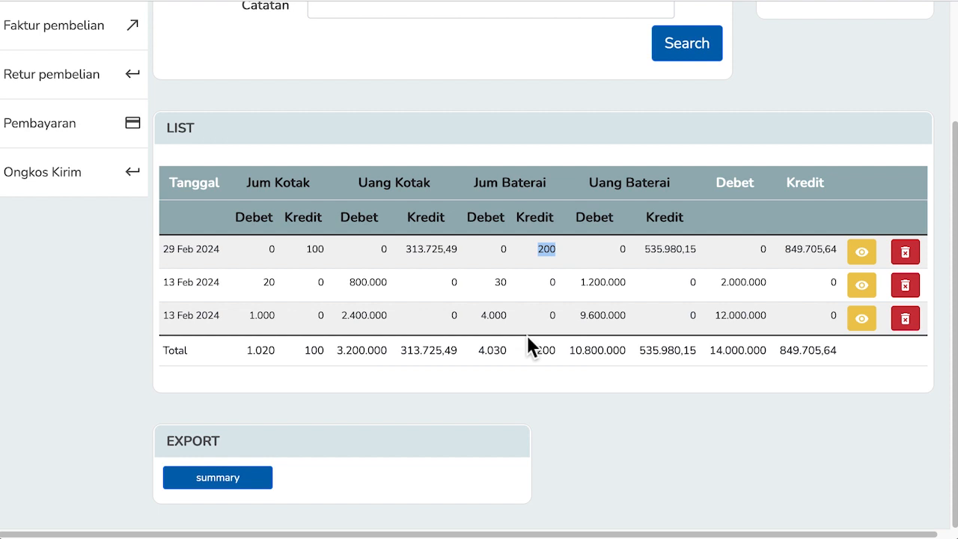
- Compare the battery quantity and cost totals with the 29 Feb 2024 entry's credited box, battery and overall amounts
{"action": "left_click_drag", "start_coordinate": [485, 351], "coordinate": [514, 355]}
{"action": "left_click_drag", "start_coordinate": [539, 249], "coordinate": [556, 252]}
{"action": "left_click_drag", "start_coordinate": [483, 351], "coordinate": [507, 351]}
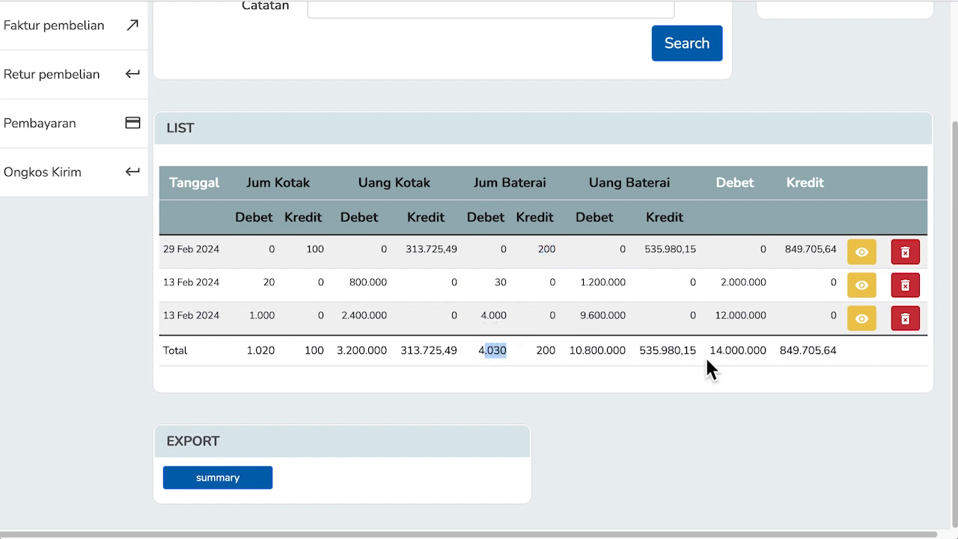
{"action": "left_click_drag", "start_coordinate": [575, 351], "coordinate": [620, 352]}
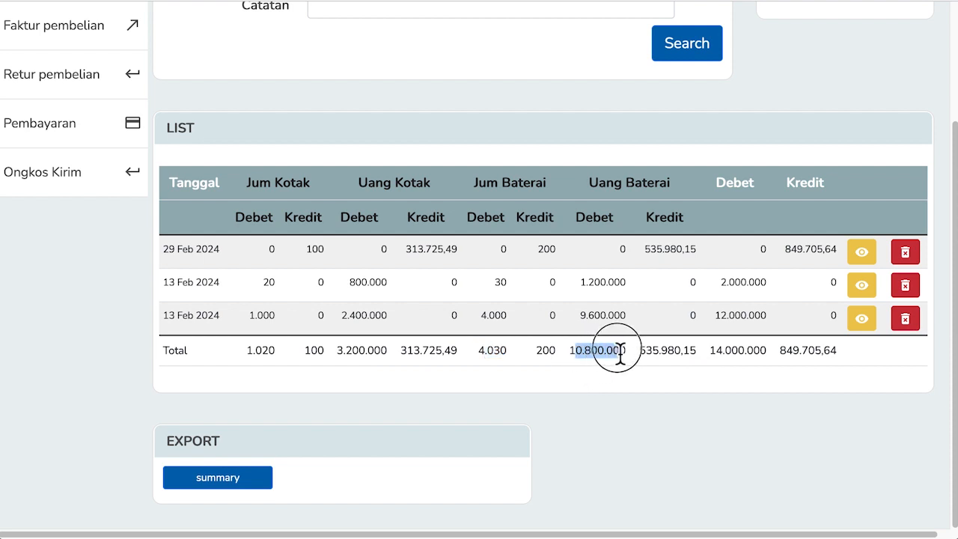
{"action": "left_click_drag", "start_coordinate": [620, 352], "coordinate": [627, 360]}
{"action": "left_click_drag", "start_coordinate": [657, 250], "coordinate": [691, 250]}
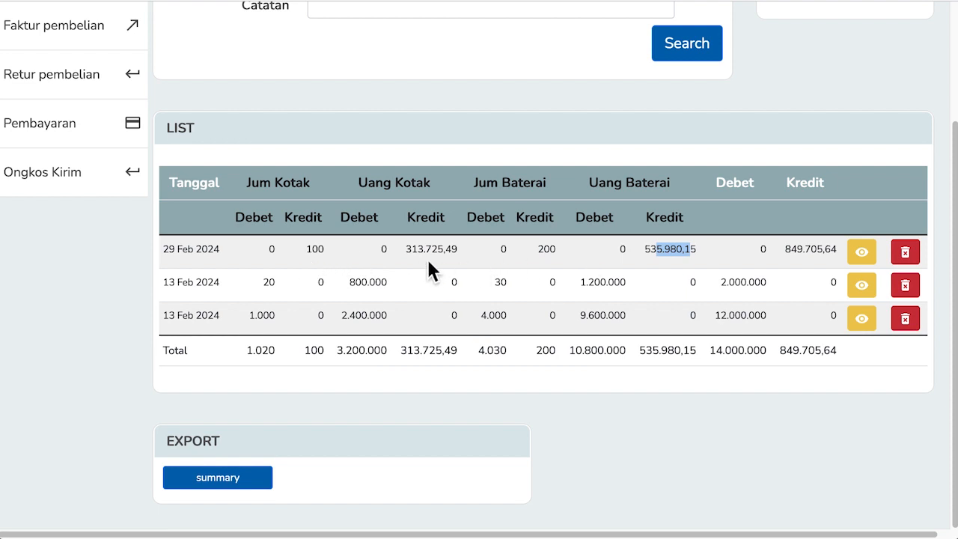
{"action": "left_click_drag", "start_coordinate": [411, 249], "coordinate": [452, 250]}
{"action": "left_click_drag", "start_coordinate": [665, 250], "coordinate": [684, 250]}
{"action": "left_click_drag", "start_coordinate": [798, 250], "coordinate": [837, 250]}
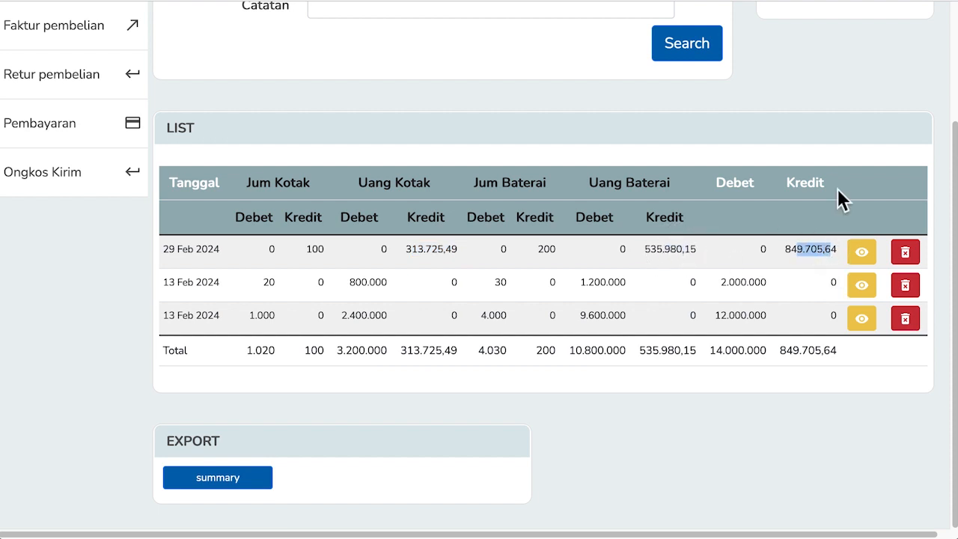
- Open the account list (Daftar Akun) under Akun dan Transaksi and find the Dana Ongkos Kirim accounts
{"action": "left_click", "coordinate": [822, 122]}
{"action": "scroll", "coordinate": [823, 120], "scroll_direction": "up", "scroll_amount": 3}
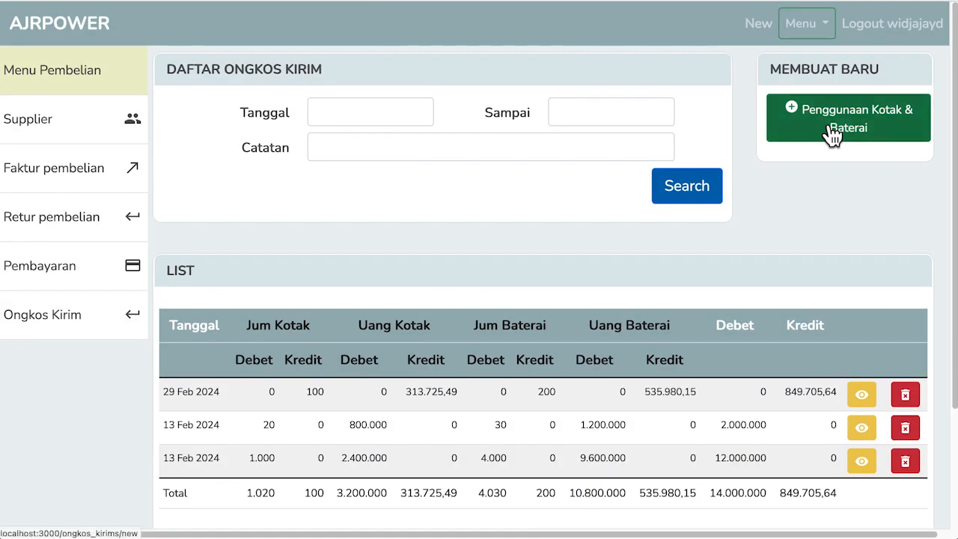
{"action": "left_click", "coordinate": [828, 26]}
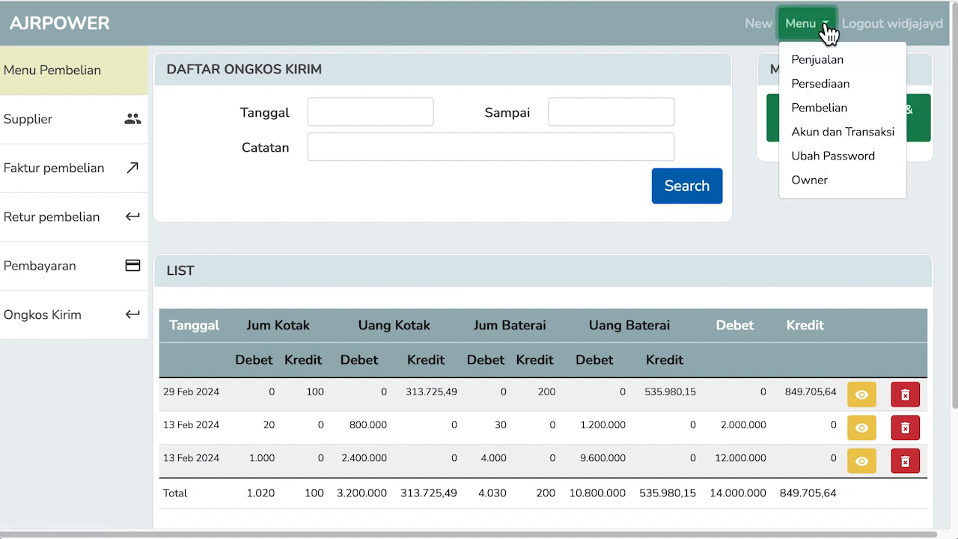
{"action": "left_click", "coordinate": [854, 135]}
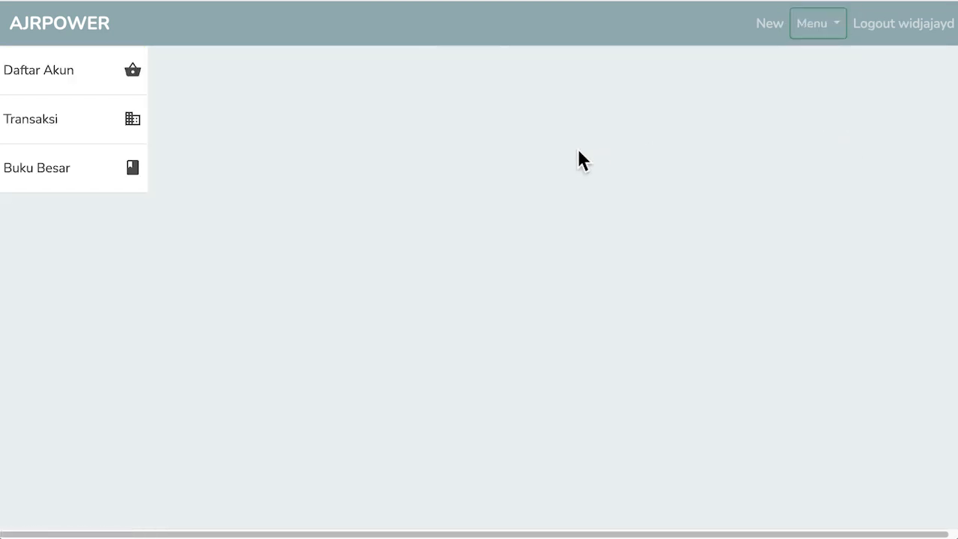
{"action": "left_click", "coordinate": [55, 128]}
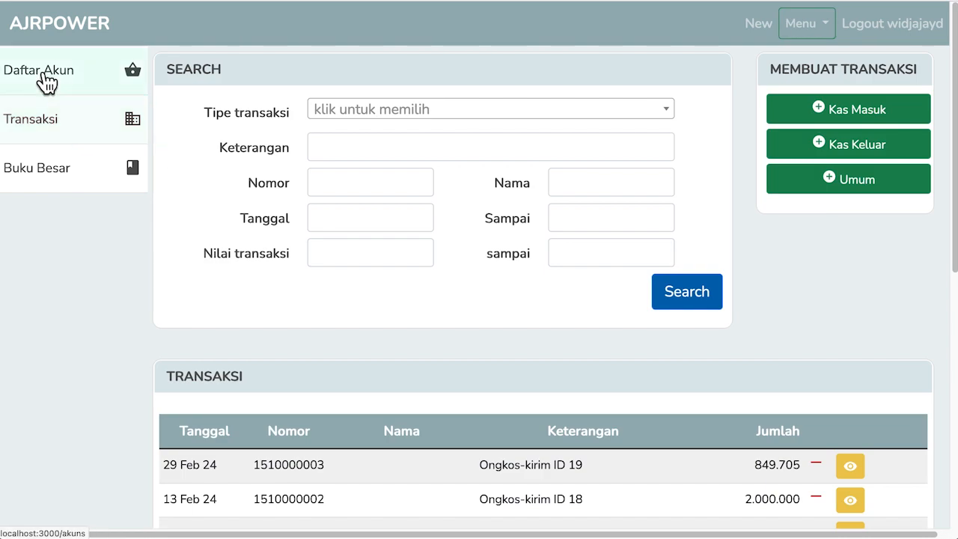
{"action": "scroll", "coordinate": [476, 139], "scroll_direction": "down", "scroll_amount": 10}
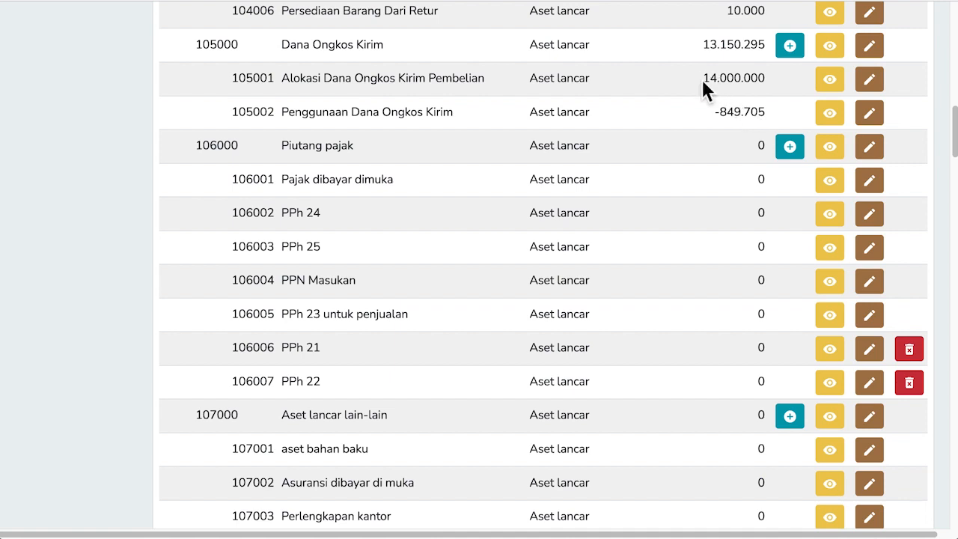
- Examine the Dana Ongkos Kirim account group and the balance of its subaccount Alokasi Dana Ongkos Kirim Pembelian
{"action": "left_click_drag", "start_coordinate": [703, 80], "coordinate": [758, 80]}
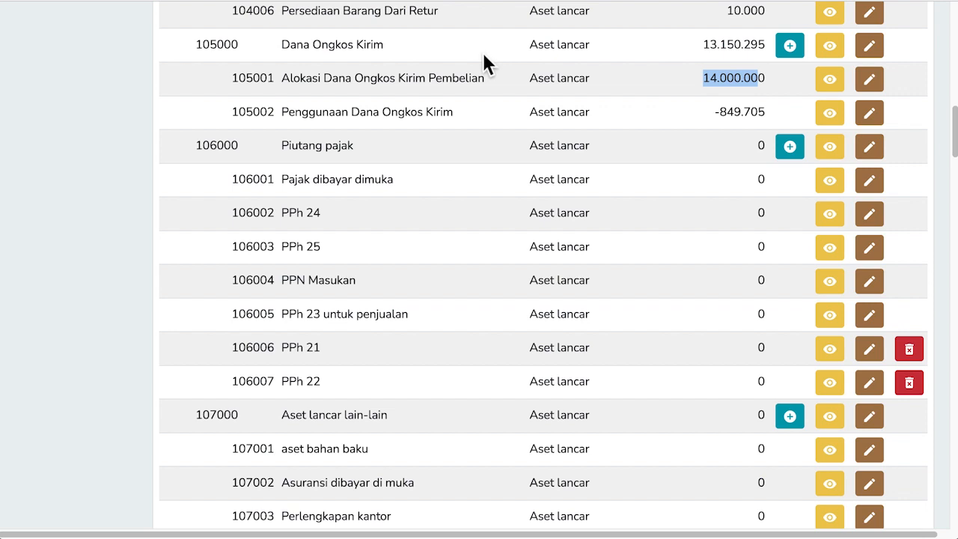
{"action": "left_click_drag", "start_coordinate": [284, 46], "coordinate": [377, 47]}
{"action": "scroll", "coordinate": [623, 192], "scroll_direction": "up", "scroll_amount": 3}
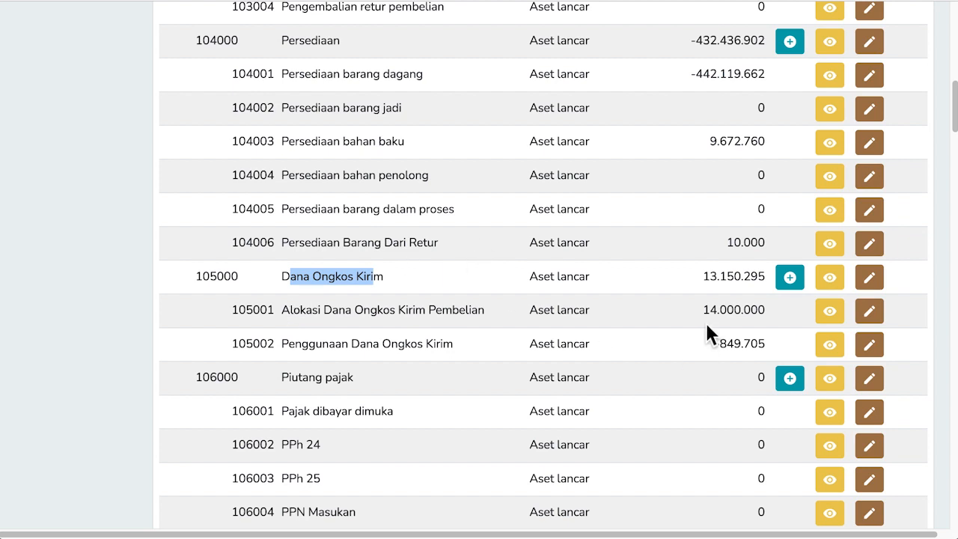
{"action": "left_click_drag", "start_coordinate": [286, 318], "coordinate": [458, 314]}
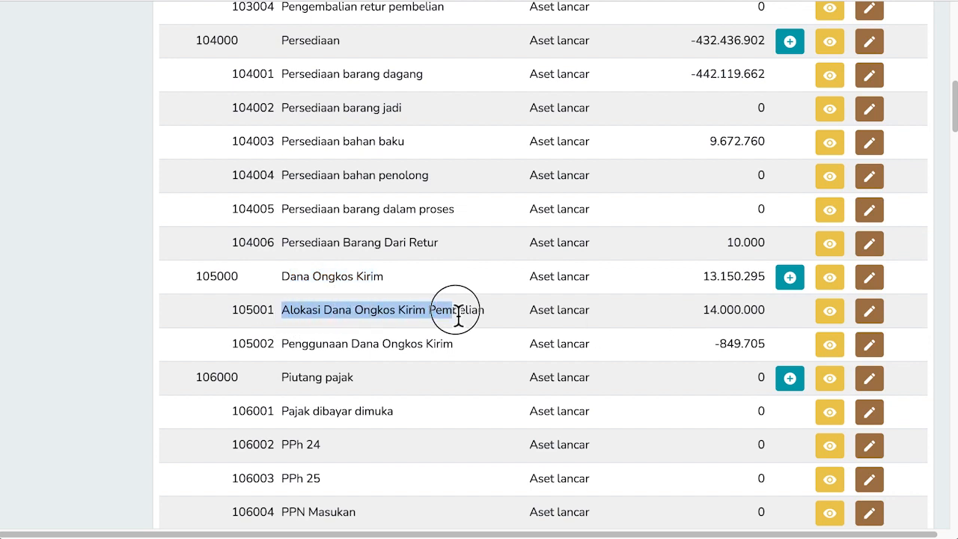
{"action": "left_click_drag", "start_coordinate": [458, 314], "coordinate": [456, 316]}
{"action": "left_click_drag", "start_coordinate": [706, 313], "coordinate": [759, 315]}
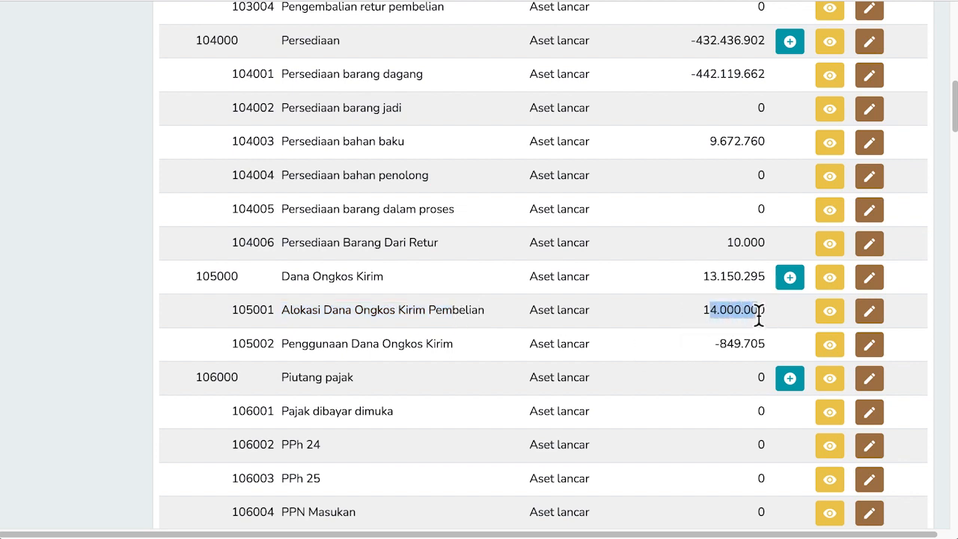
{"action": "scroll", "coordinate": [784, 324], "scroll_direction": "up", "scroll_amount": 1}
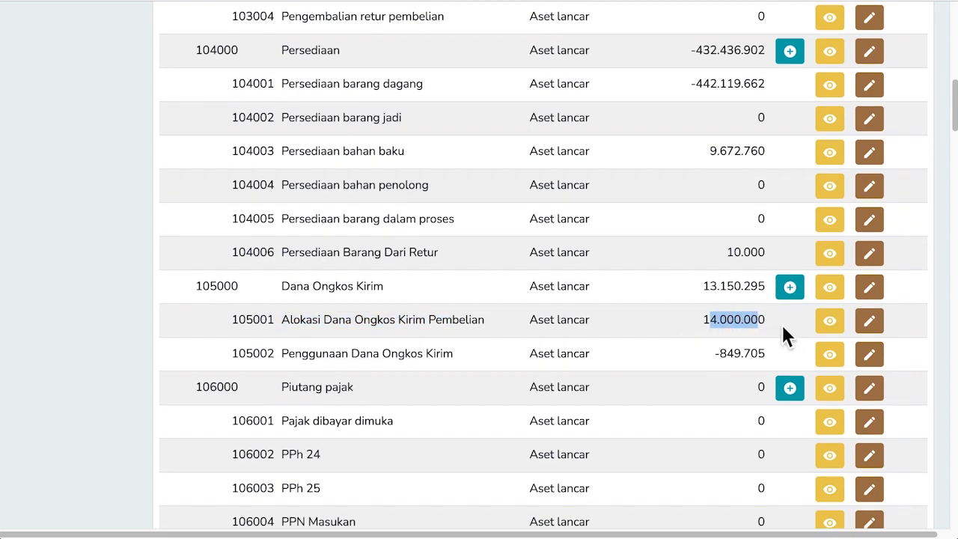
- From the ledger of account 105001, open the Ongkos-kirim ID 17 transaction and examine its journal's debit and credit lines
{"action": "left_click", "coordinate": [837, 331]}
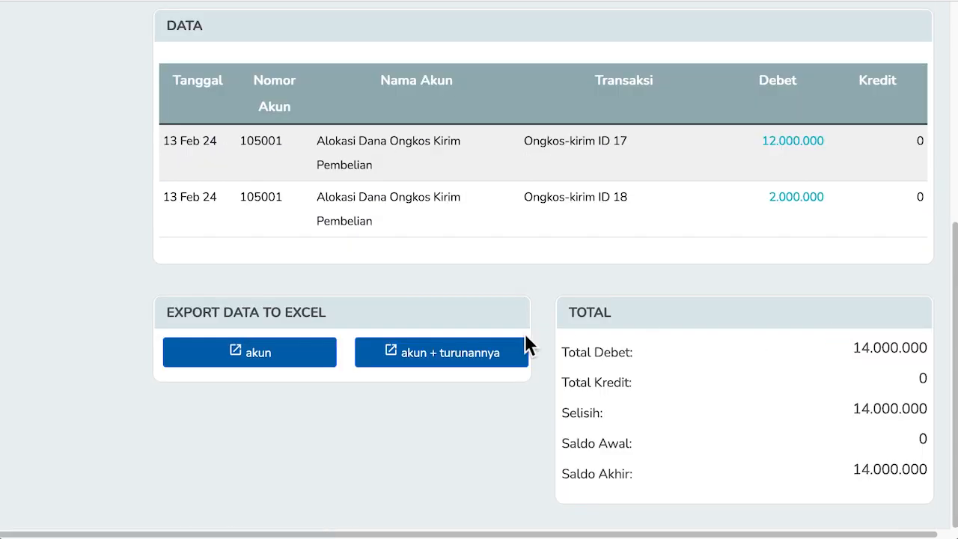
{"action": "left_click", "coordinate": [818, 144]}
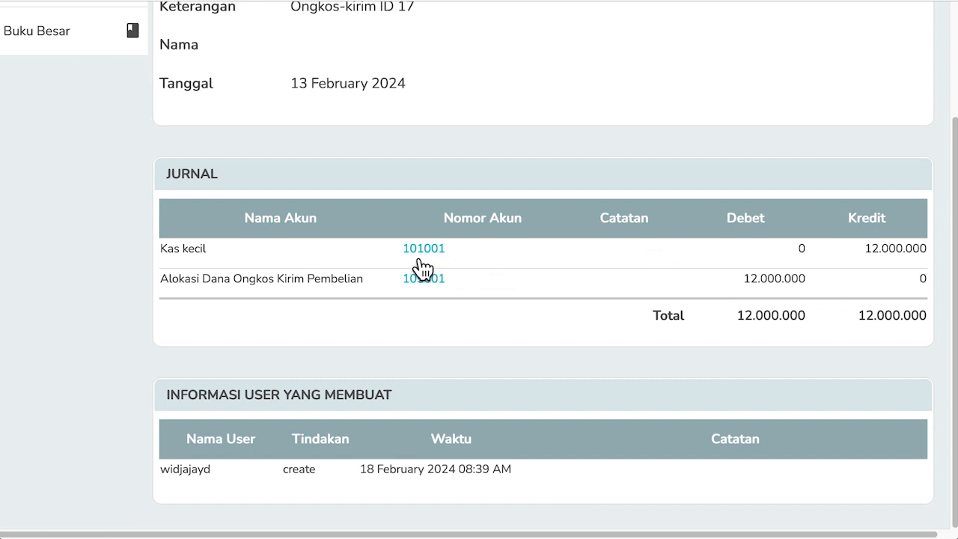
{"action": "left_click_drag", "start_coordinate": [173, 285], "coordinate": [352, 280]}
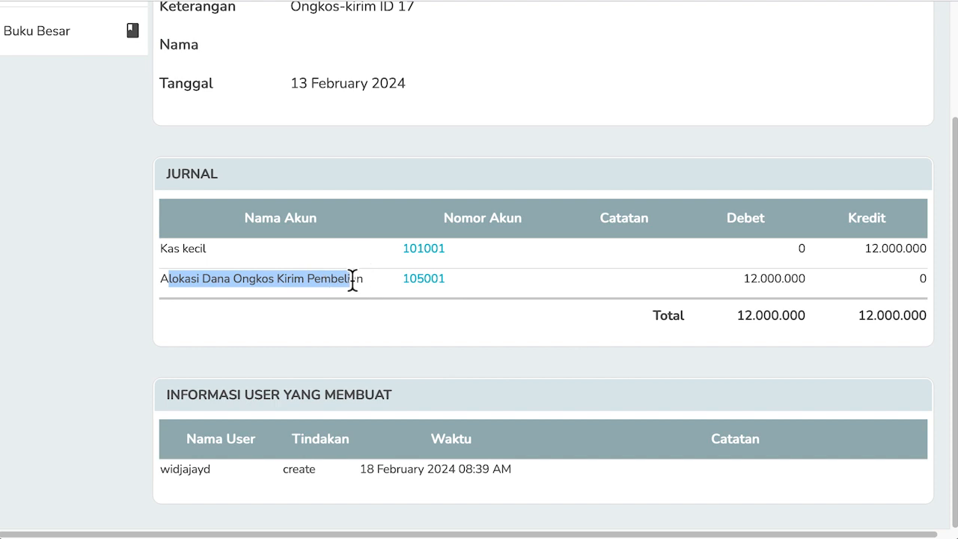
{"action": "left_click_drag", "start_coordinate": [753, 285], "coordinate": [798, 282]}
{"action": "left_click", "coordinate": [876, 255]}
{"action": "left_click", "coordinate": [884, 251]}
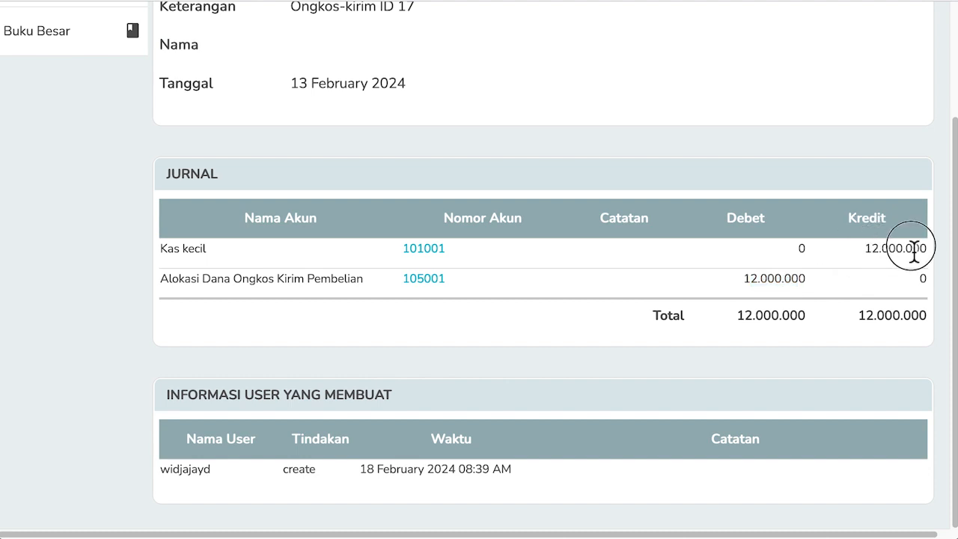
{"action": "left_click_drag", "start_coordinate": [883, 251], "coordinate": [952, 252]}
{"action": "left_click", "coordinate": [881, 257]}
{"action": "left_click_drag", "start_coordinate": [744, 279], "coordinate": [805, 279]}
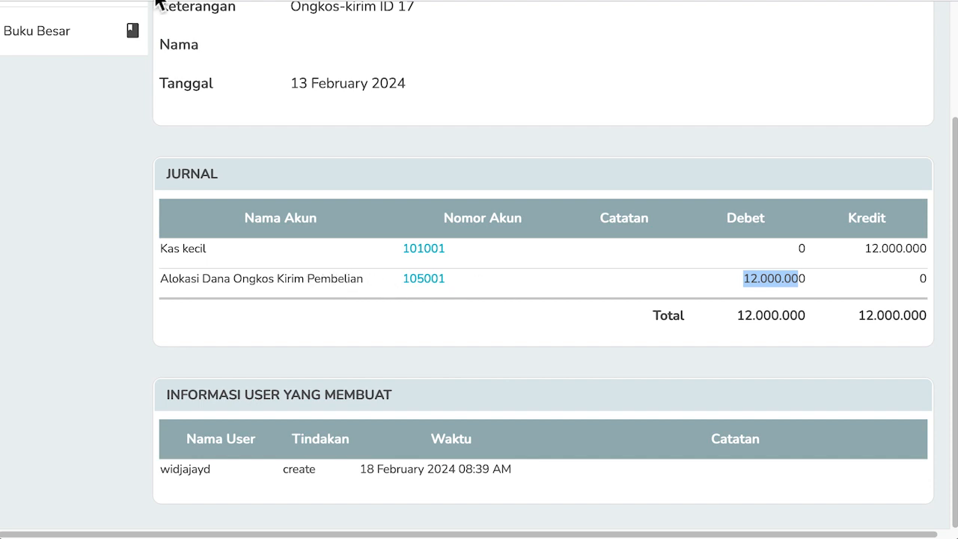
- Return to the account list at the Dana Ongkos Kirim accounts
{"action": "left_click", "coordinate": [180, 1]}
{"action": "scroll", "coordinate": [426, 201], "scroll_direction": "down", "scroll_amount": 2}
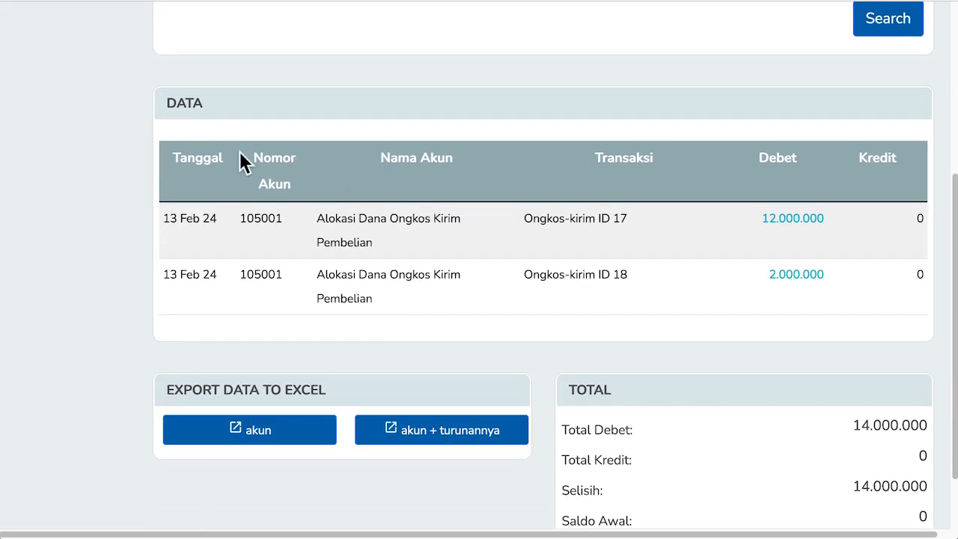
{"action": "left_click", "coordinate": [22, 1]}
{"action": "scroll", "coordinate": [805, 200], "scroll_direction": "up", "scroll_amount": 1}
{"action": "scroll", "coordinate": [815, 323], "scroll_direction": "down", "scroll_amount": 1}
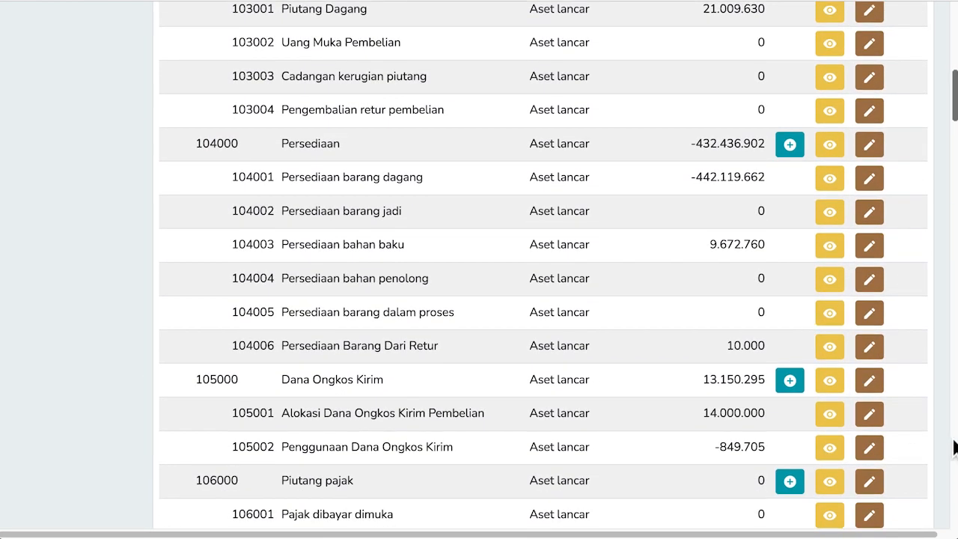
{"action": "scroll", "coordinate": [906, 445], "scroll_direction": "down", "scroll_amount": 2}
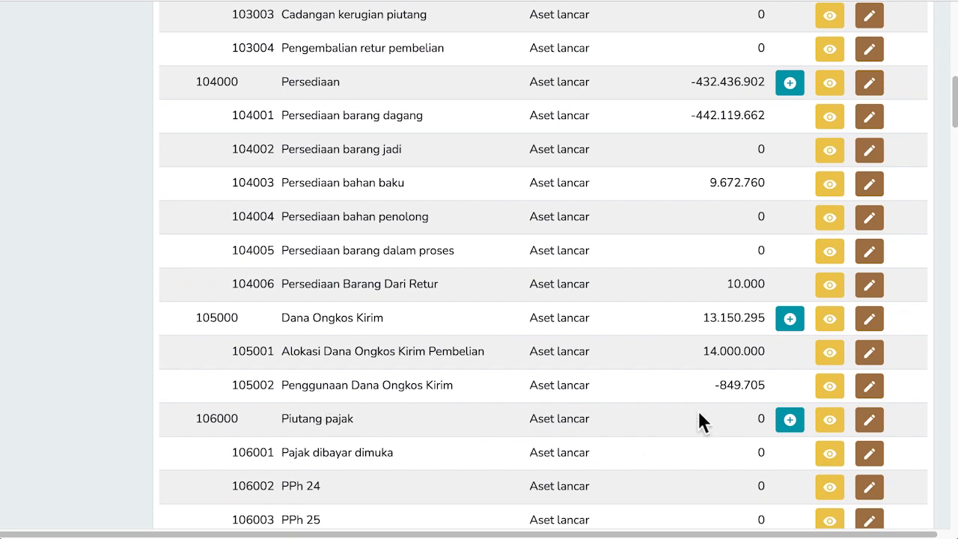
- Compare the Dana Ongkos Kirim balance with its allocation (105001) and usage (105002) subaccounts
{"action": "left_click", "coordinate": [719, 388]}
{"action": "left_click_drag", "start_coordinate": [720, 391], "coordinate": [760, 390]}
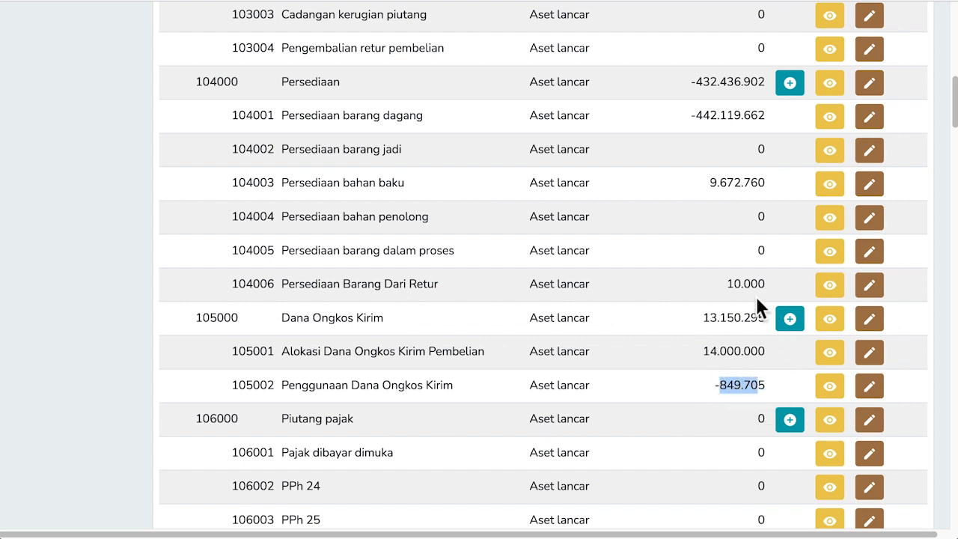
{"action": "left_click_drag", "start_coordinate": [706, 317], "coordinate": [768, 318]}
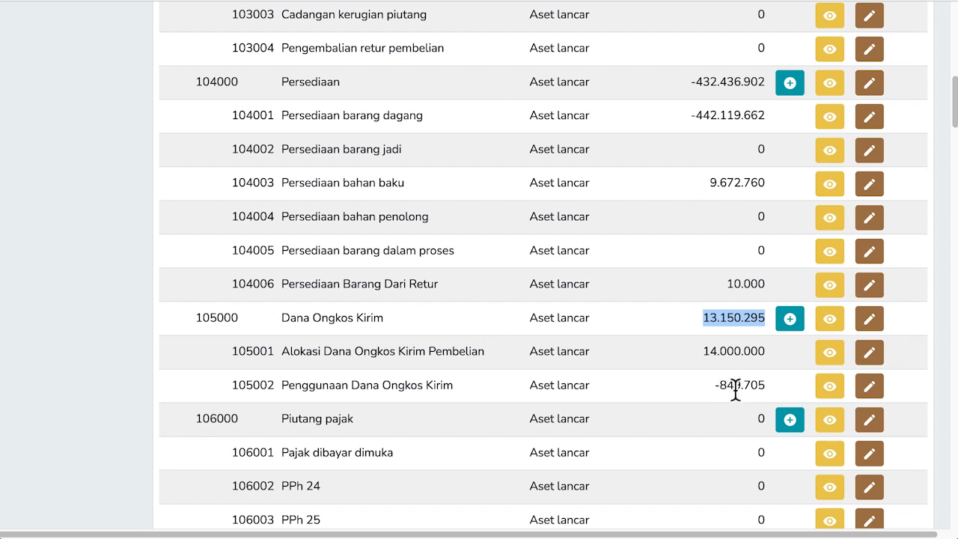
{"action": "left_click_drag", "start_coordinate": [709, 382], "coordinate": [758, 387]}
{"action": "left_click_drag", "start_coordinate": [704, 355], "coordinate": [749, 357]}
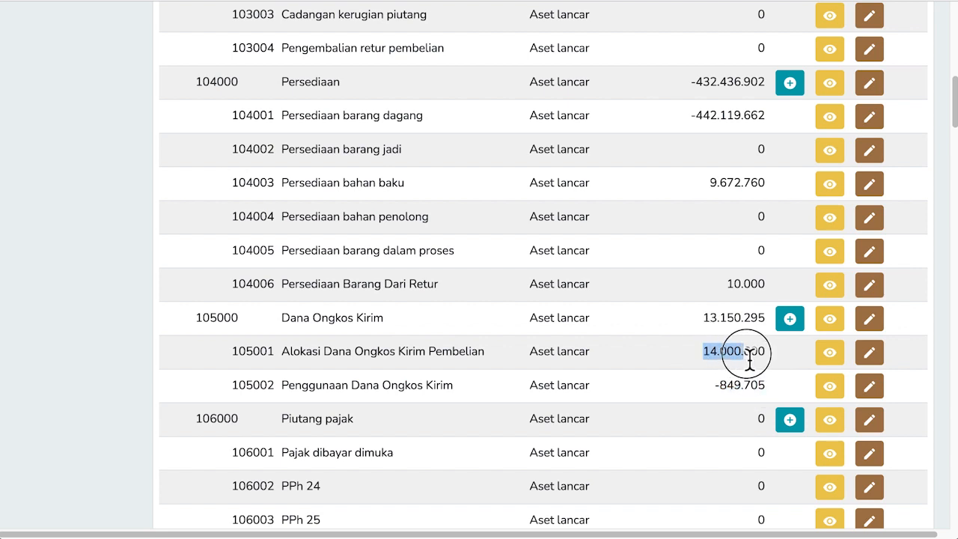
{"action": "left_click_drag", "start_coordinate": [749, 358], "coordinate": [749, 358]}
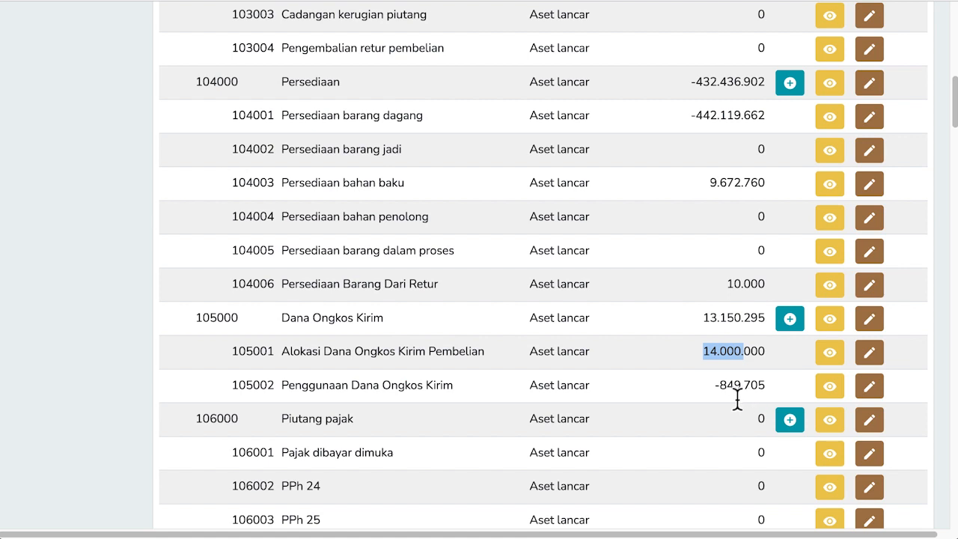
{"action": "left_click_drag", "start_coordinate": [721, 387], "coordinate": [791, 400]}
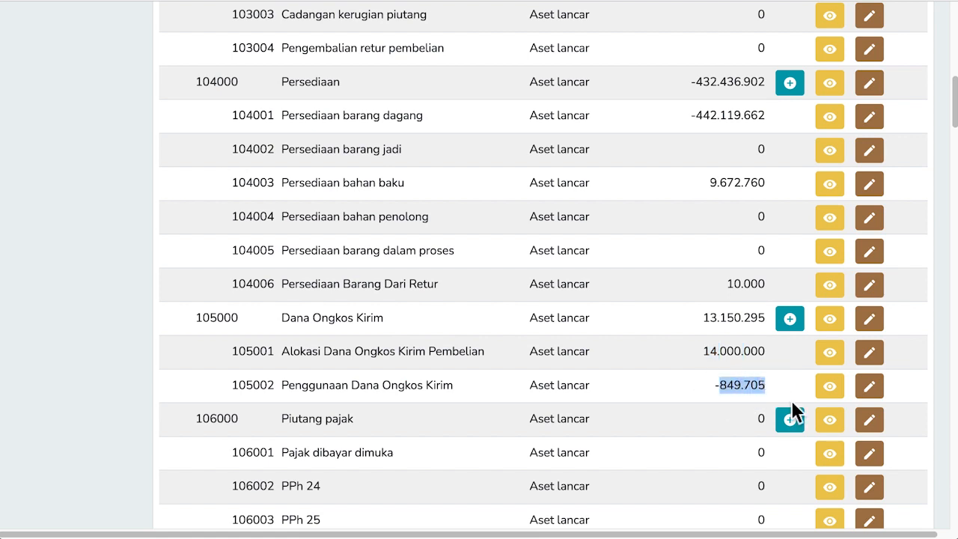
- From the ledger of account 105002, open the Ongkos-kirim ID 19 transaction and examine its journal's credit and debit lines
{"action": "left_click", "coordinate": [835, 395]}
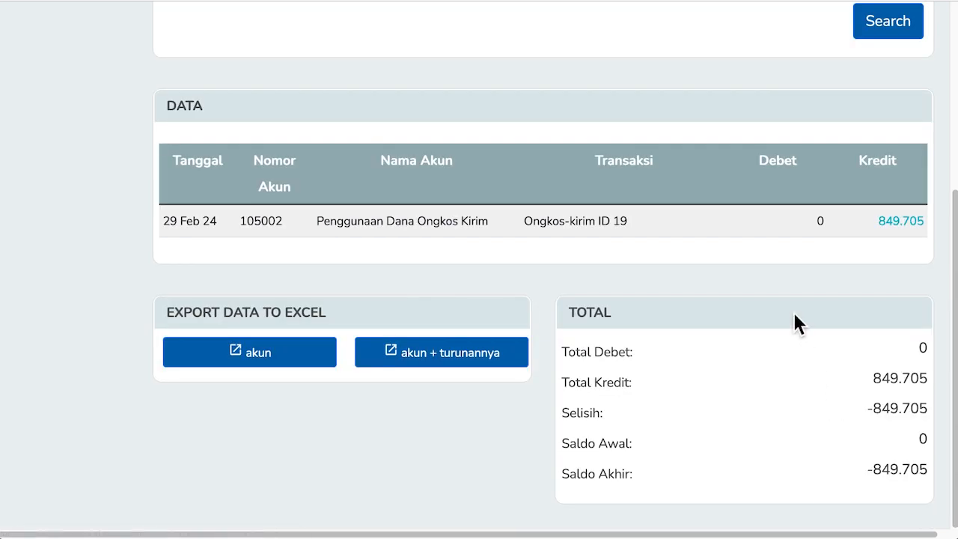
{"action": "left_click", "coordinate": [895, 222]}
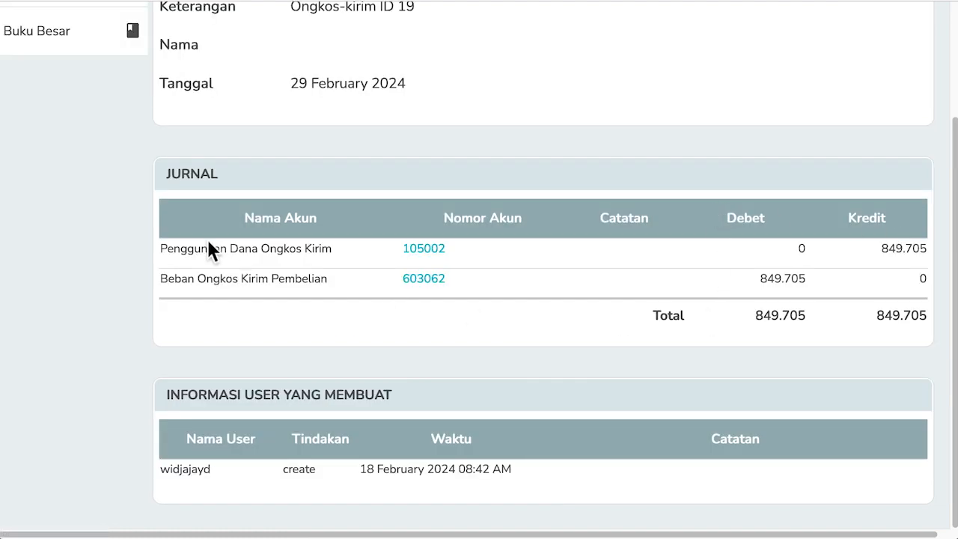
{"action": "left_click_drag", "start_coordinate": [180, 254], "coordinate": [355, 254]}
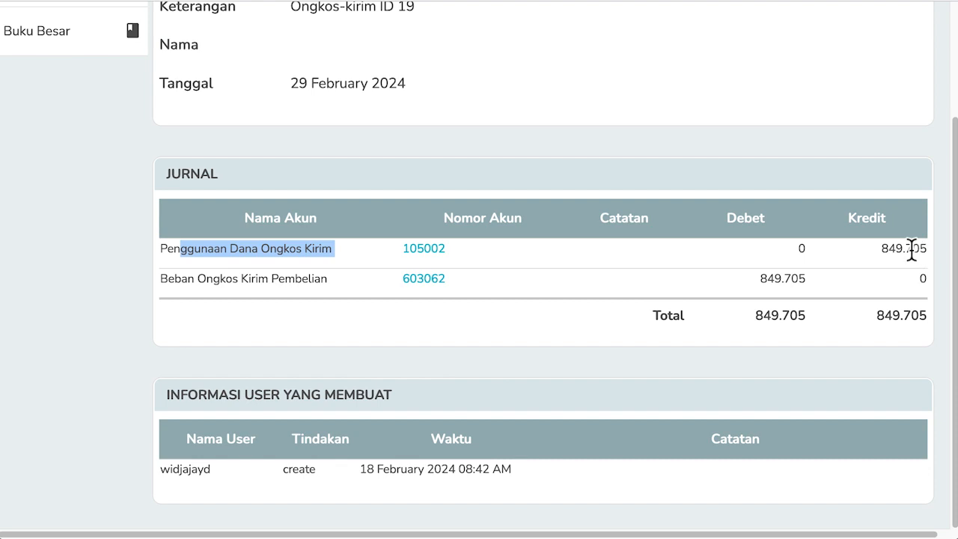
{"action": "left_click_drag", "start_coordinate": [889, 248], "coordinate": [928, 251]}
{"action": "left_click_drag", "start_coordinate": [763, 285], "coordinate": [808, 287]}
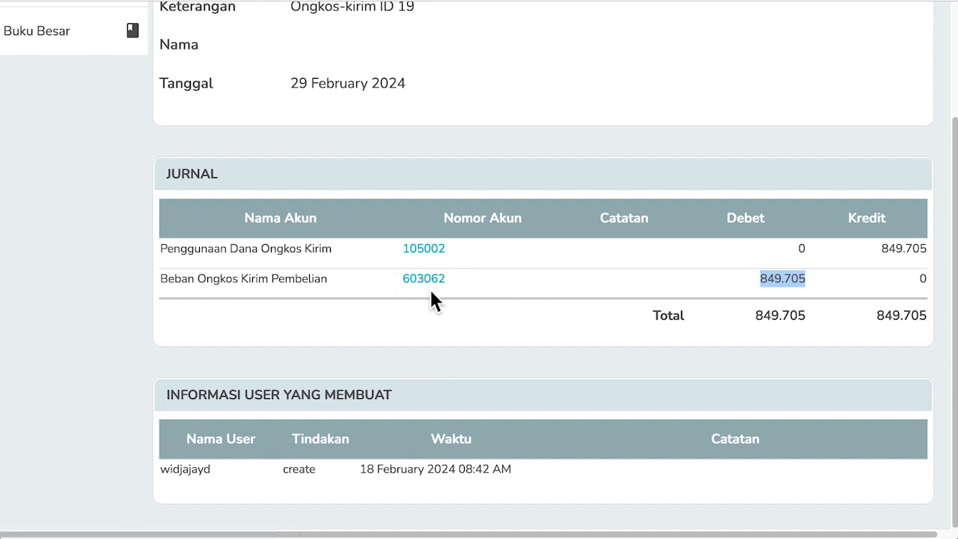
{"action": "scroll", "coordinate": [415, 179], "scroll_direction": "up", "scroll_amount": 1}
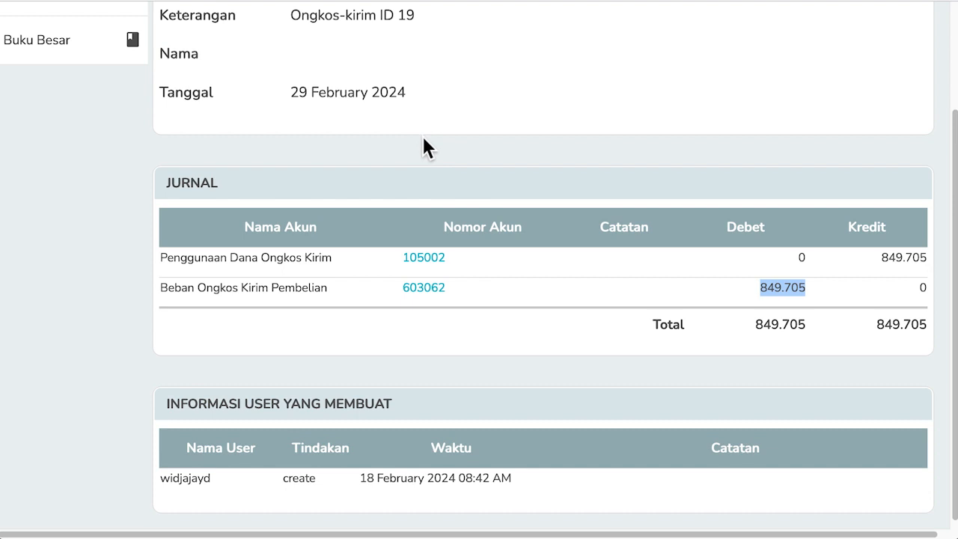